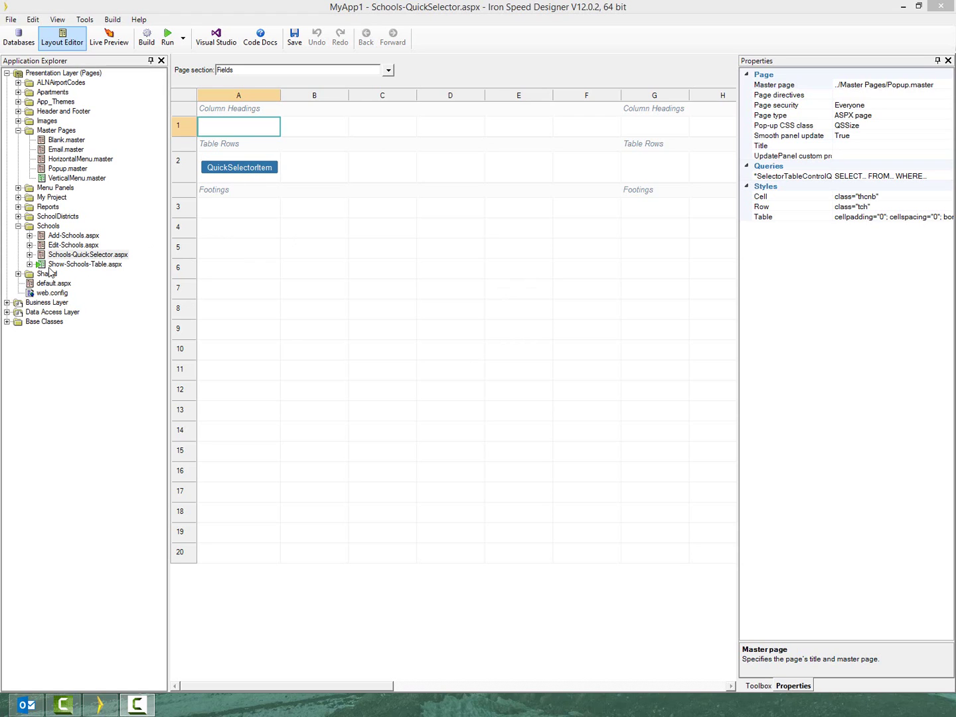
Open Show-Schools-Table.aspx from the Schools folder in the Layout Editor
left_click(99, 266)
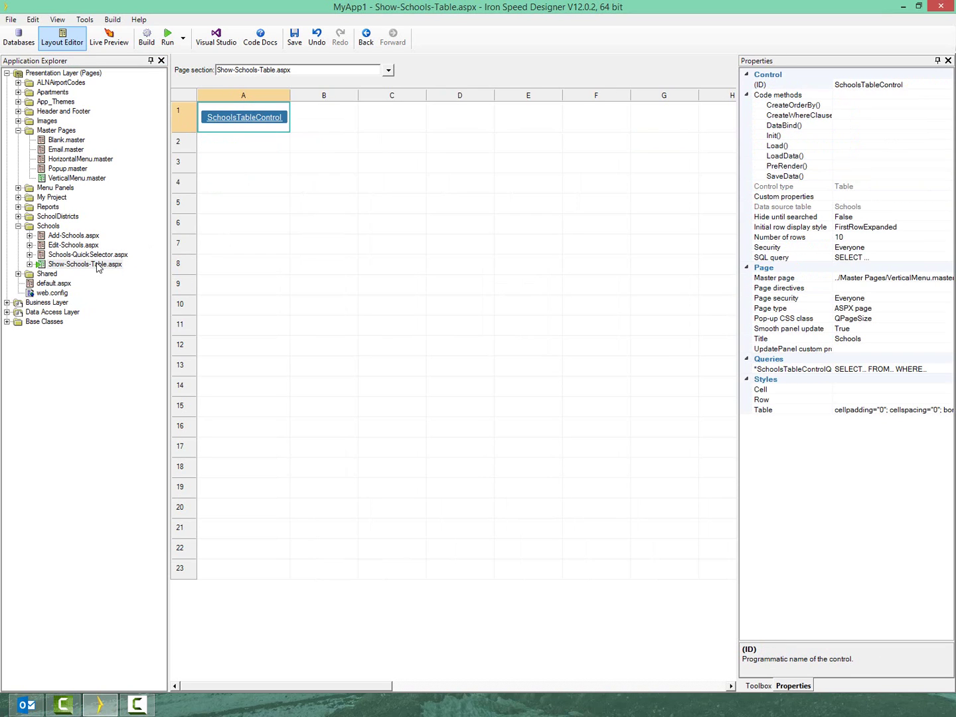
key("F5")
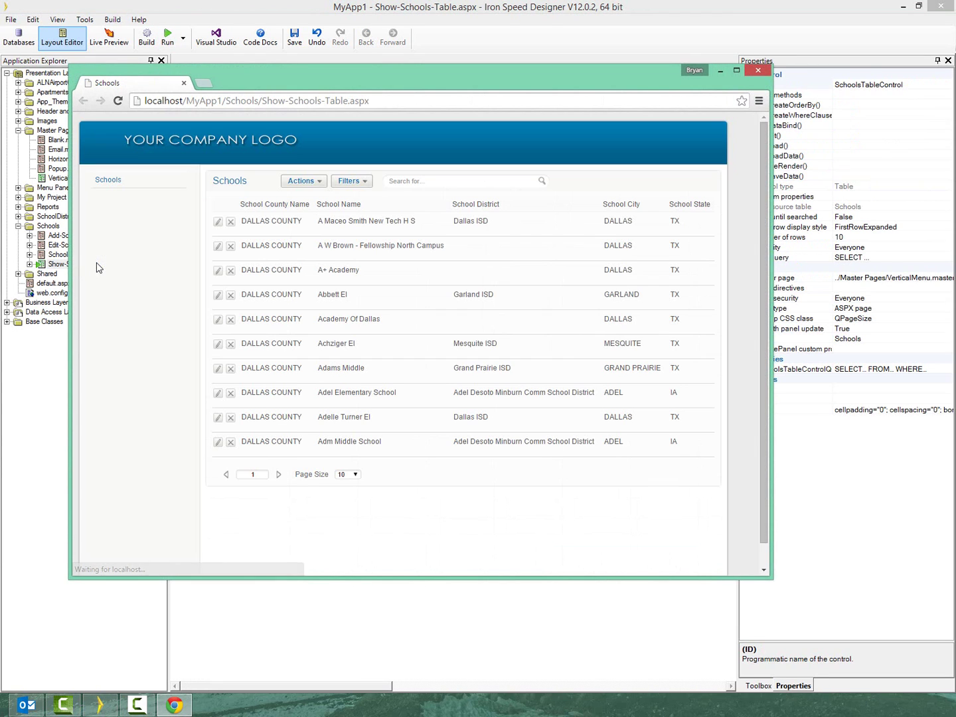
key("Return")
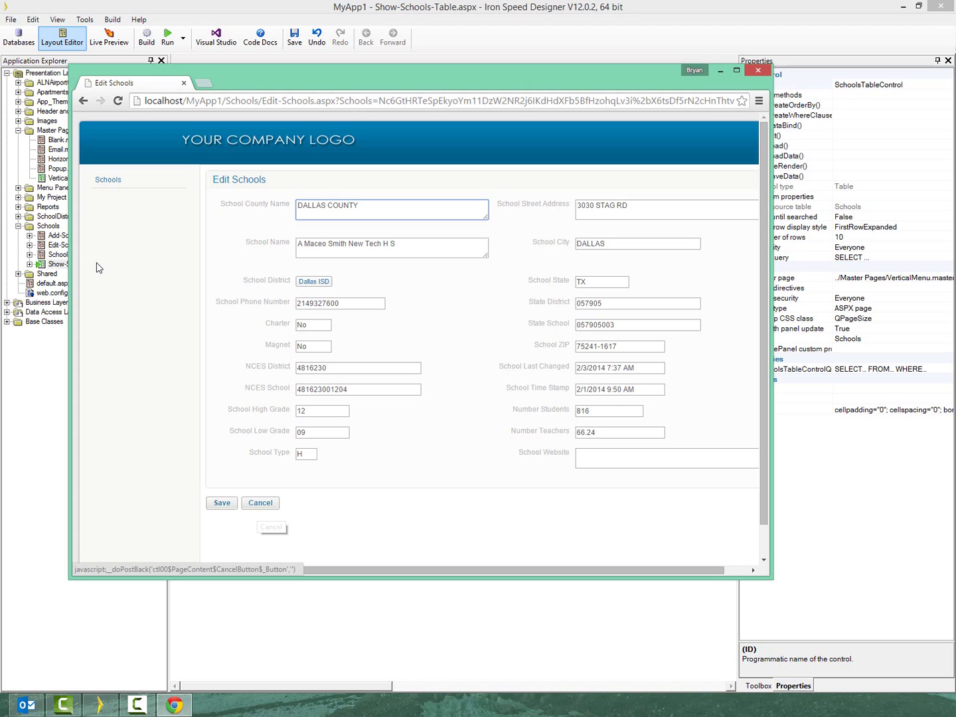
key("alt+F4")
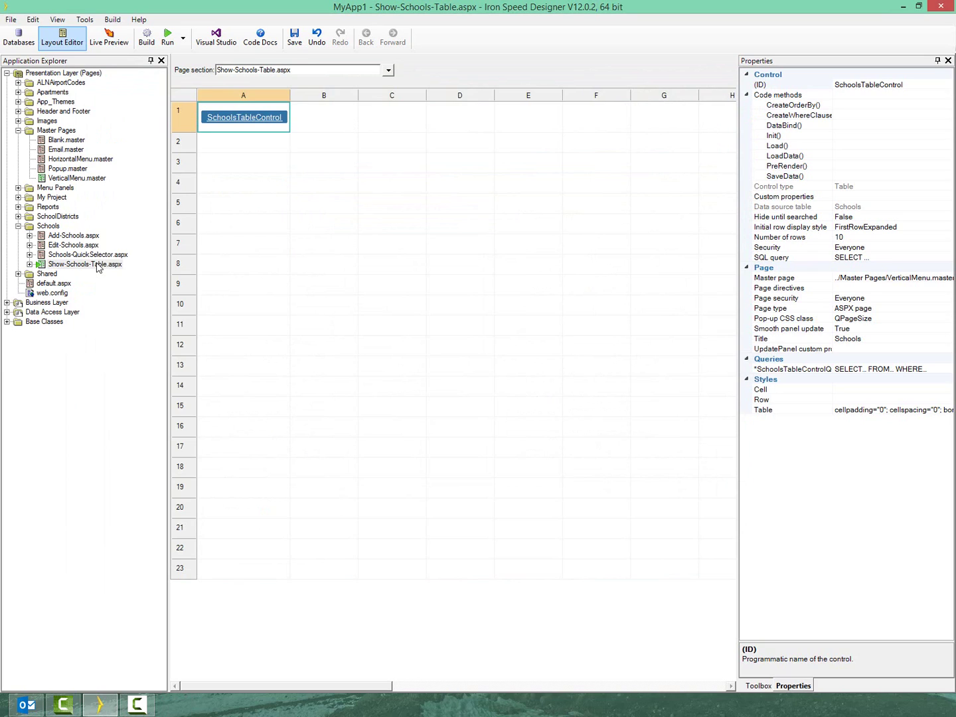
Send a test email through the smtp.sendgrid.com port 587 email server settings
key("alt+t")
key("Down")
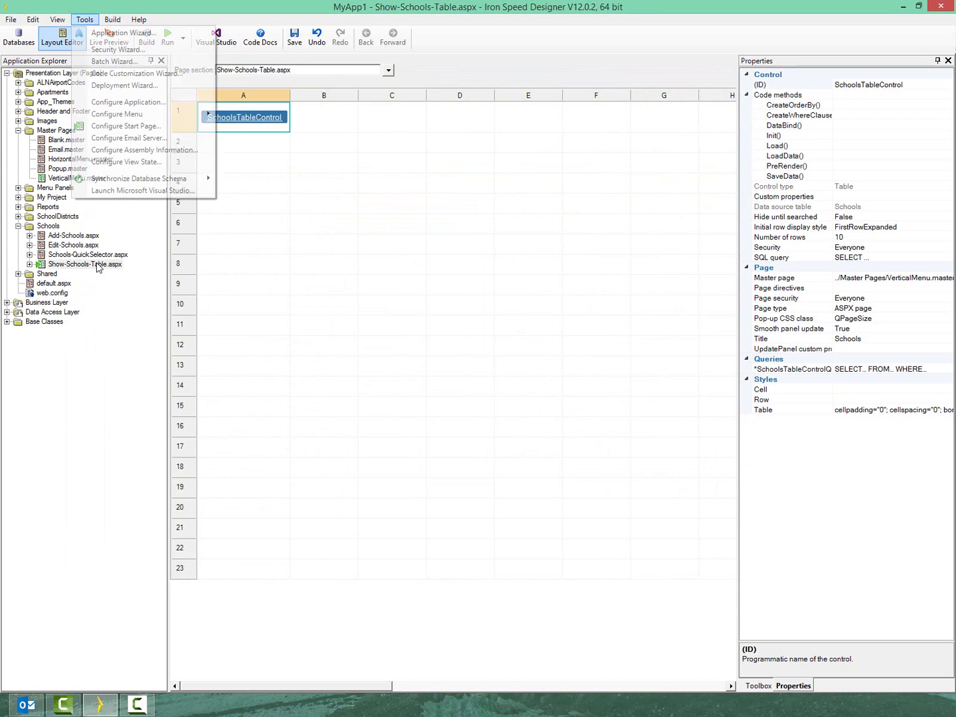
key("Down")
key("Down")
key("Down")
key("Down")
key("Down")
key("Down")
key("Down")
key("Down")
key("Down")
key("Down")
key("Down")
key("Up")
key("Up")
key("Up")
key("Up")
key("Up")
key("Up")
key("Up")
key("Up")
key("Up")
key("Up")
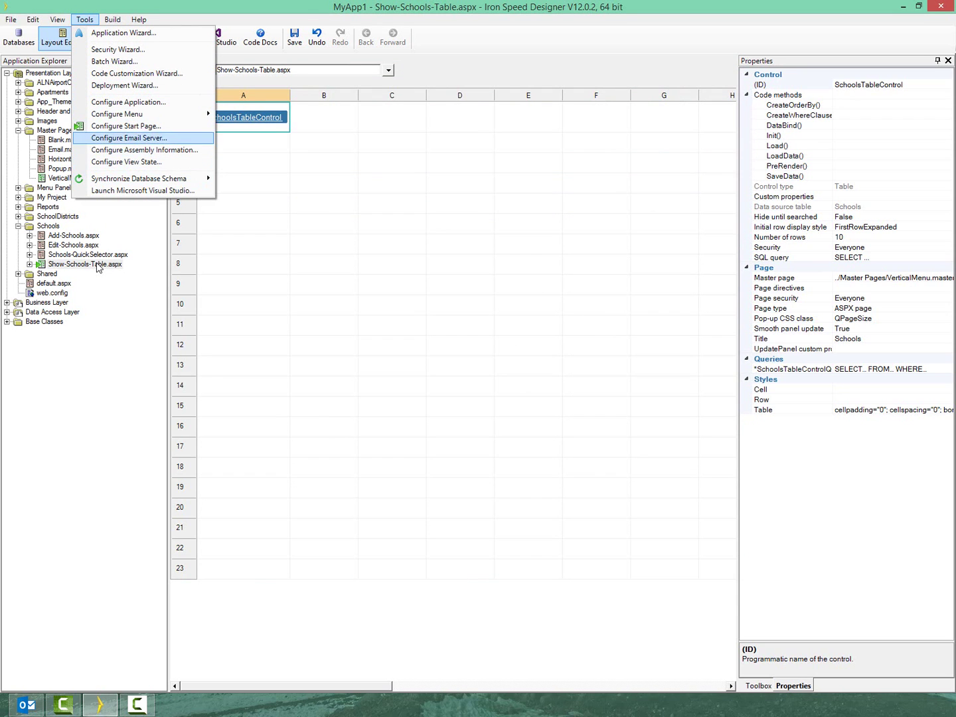
key("Down")
key("Down")
key("Down")
key("Down")
key("Down")
key("Down")
key("Down")
key("Return")
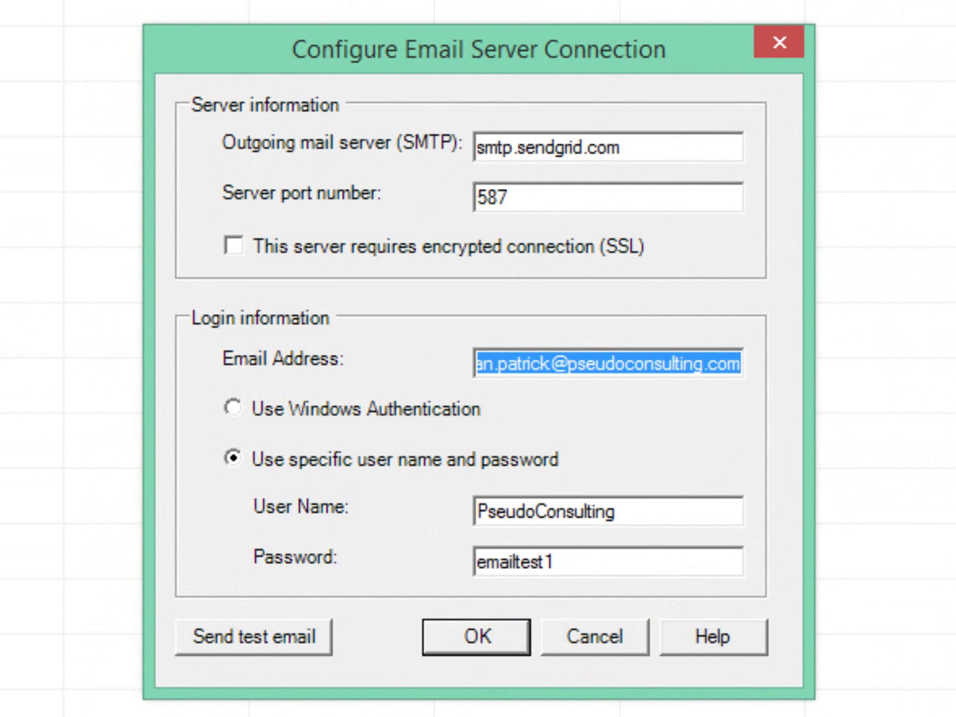
left_click(254, 637)
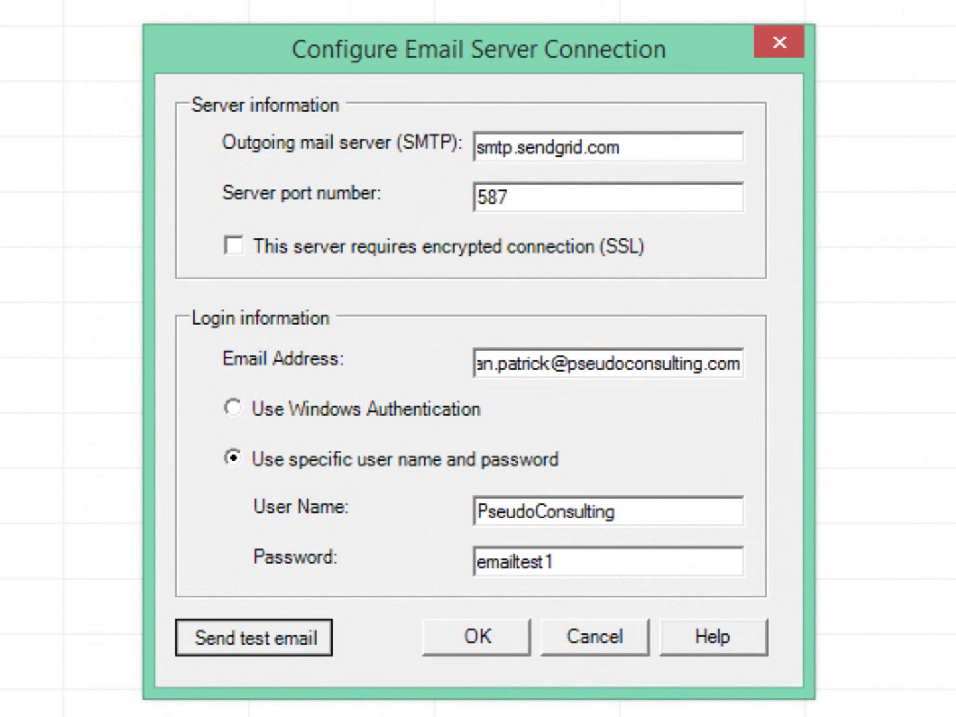
key("Return")
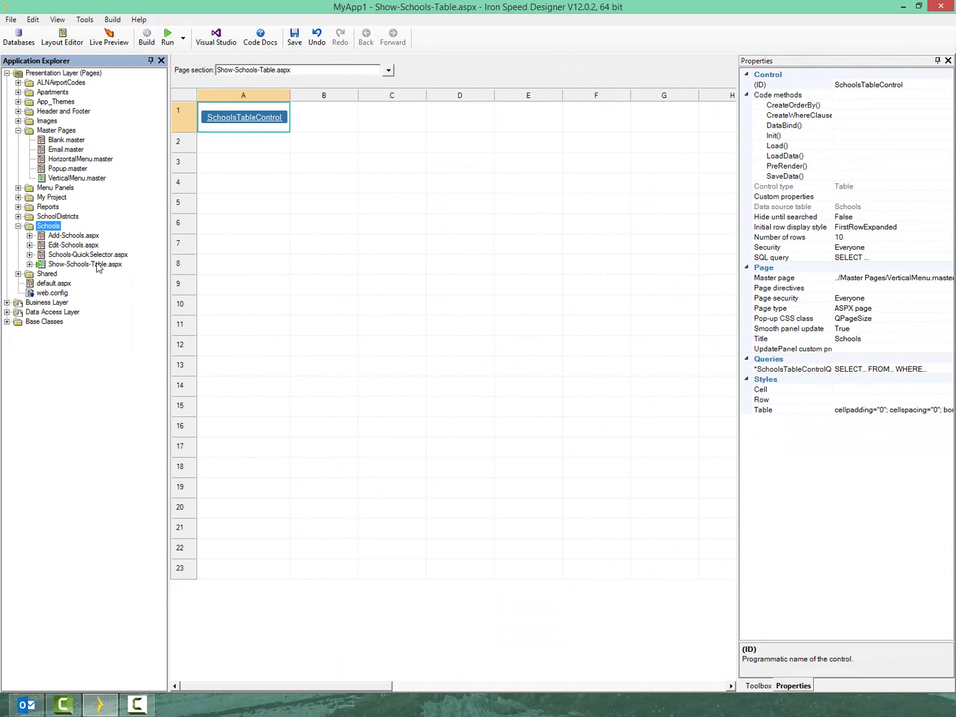
Create a new email page, MyPage.aspx, in the Schools folder
key("shift+F10")
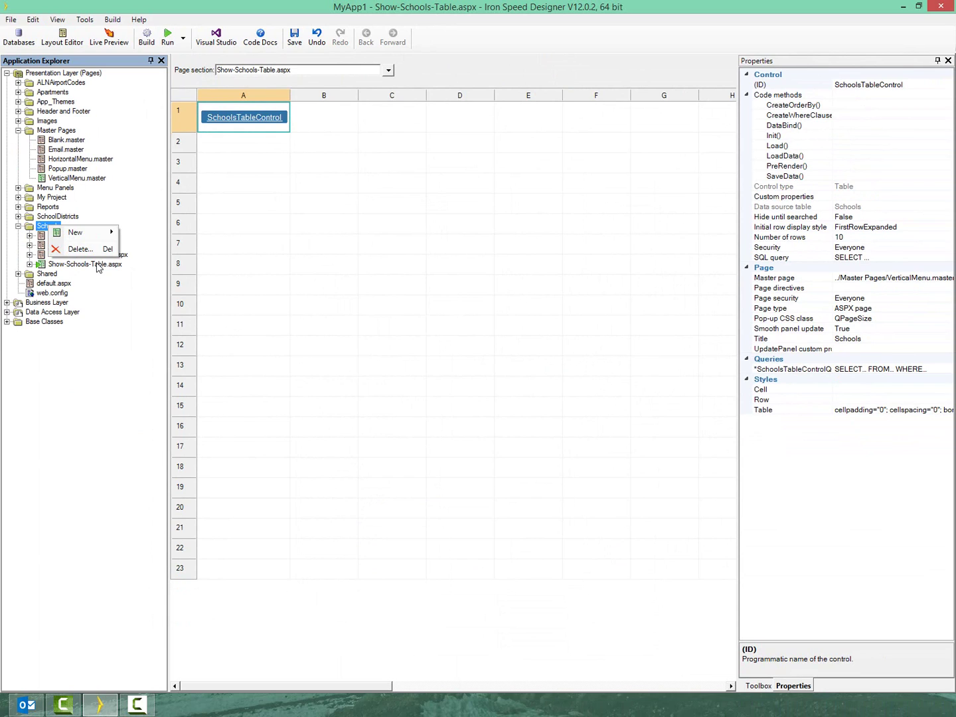
key("Down")
key("Right")
key("Down")
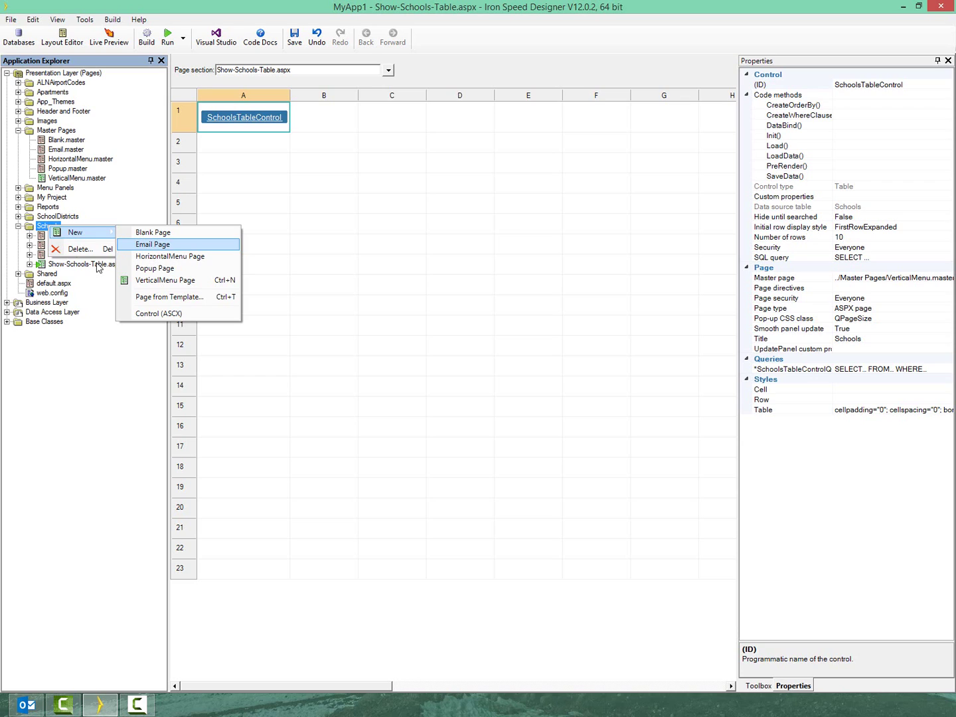
key("Escape")
key("Escape")
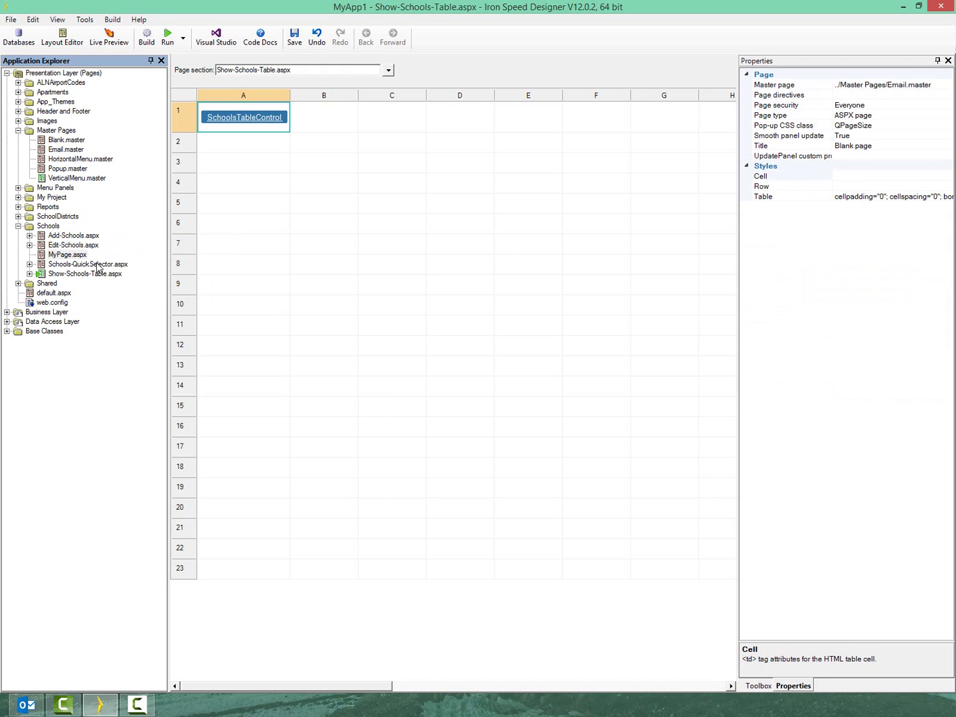
Rename the new page MyPage.aspx to EmailRecord.aspx
key("Home")
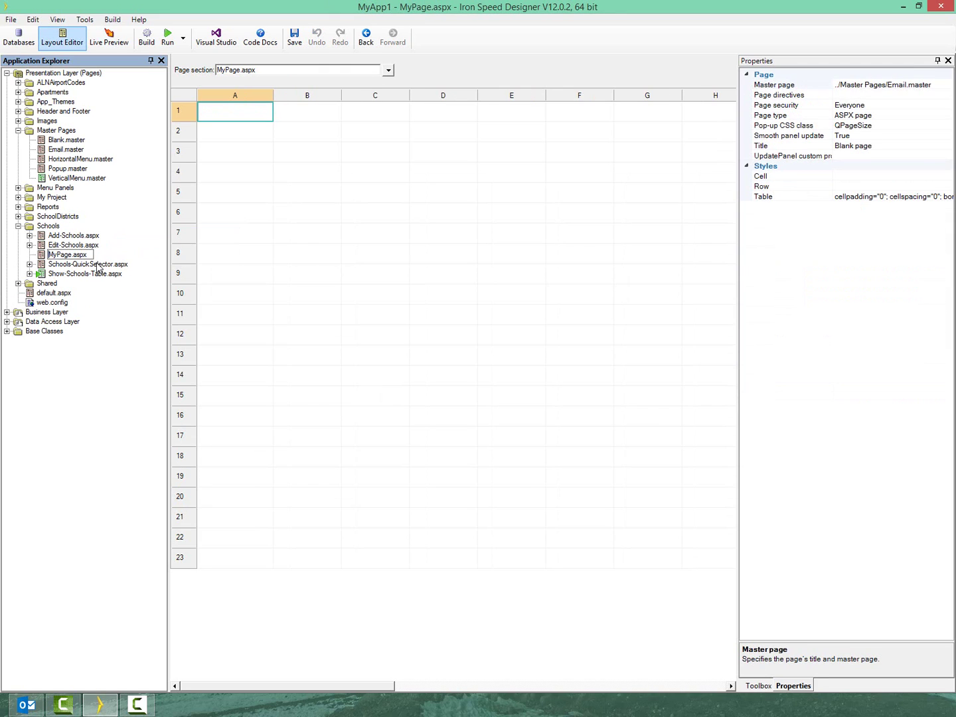
key("Delete")
key("Delete")
key("Delete")
key("Delete")
key("Delete")
key("Delete")
type("EmailRE")
key("BackSpace")
type("ecord")
key("Return")
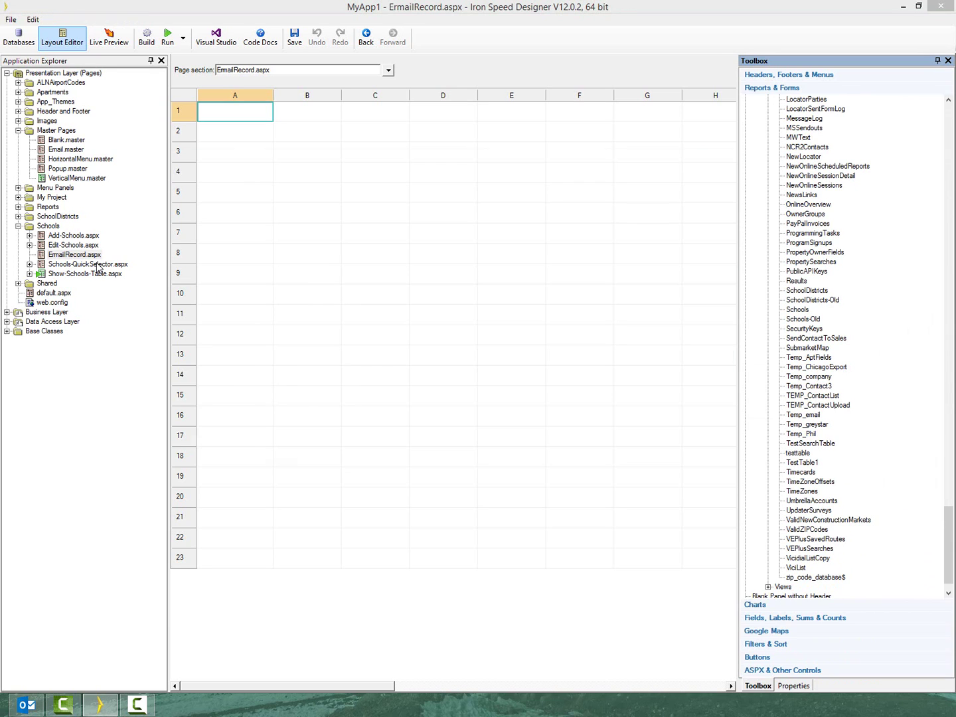
Add an Emailable-Printable Record panel for the Schools table, accepting the default features
key("End")
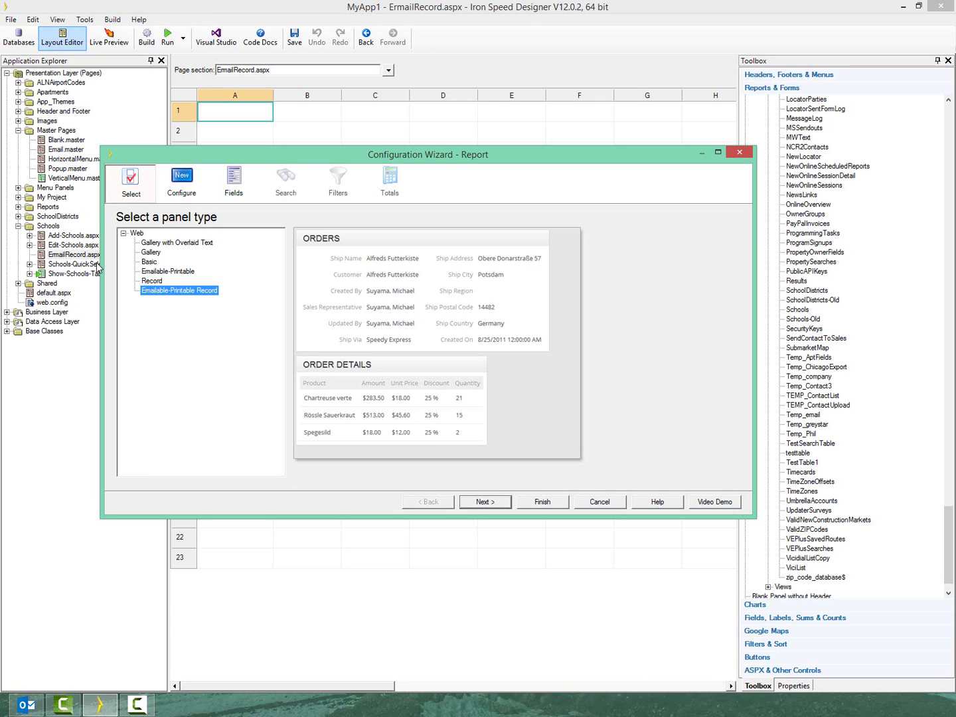
key("Return")
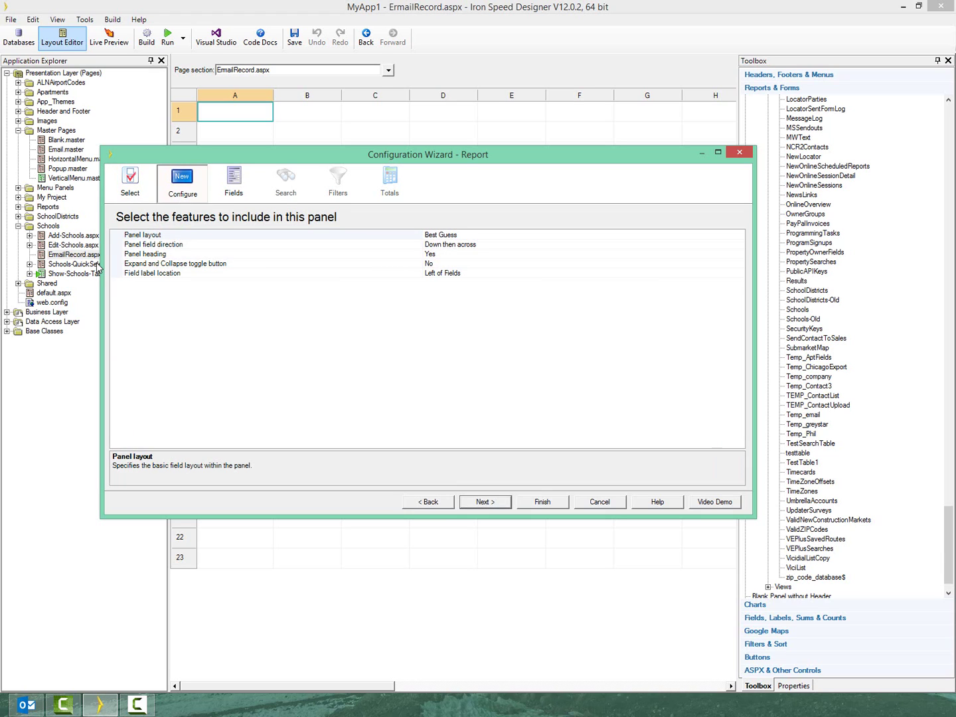
key("Tab")
key("Return")
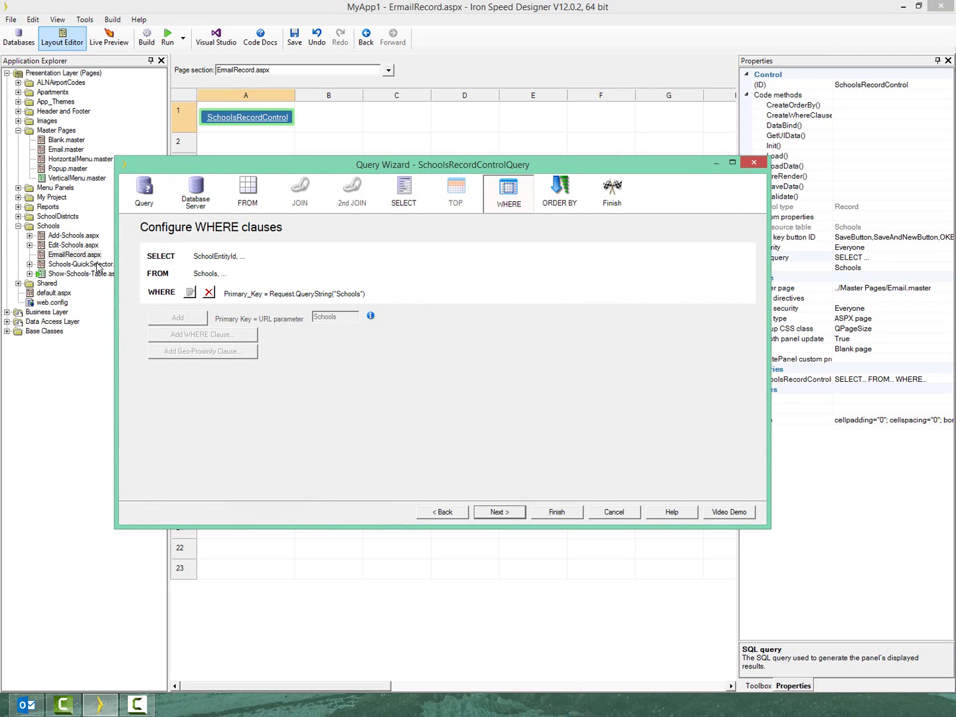
Finish the record query, show the Fields section, rebuild the application, and open Edit-Schools.aspx
key("Return")
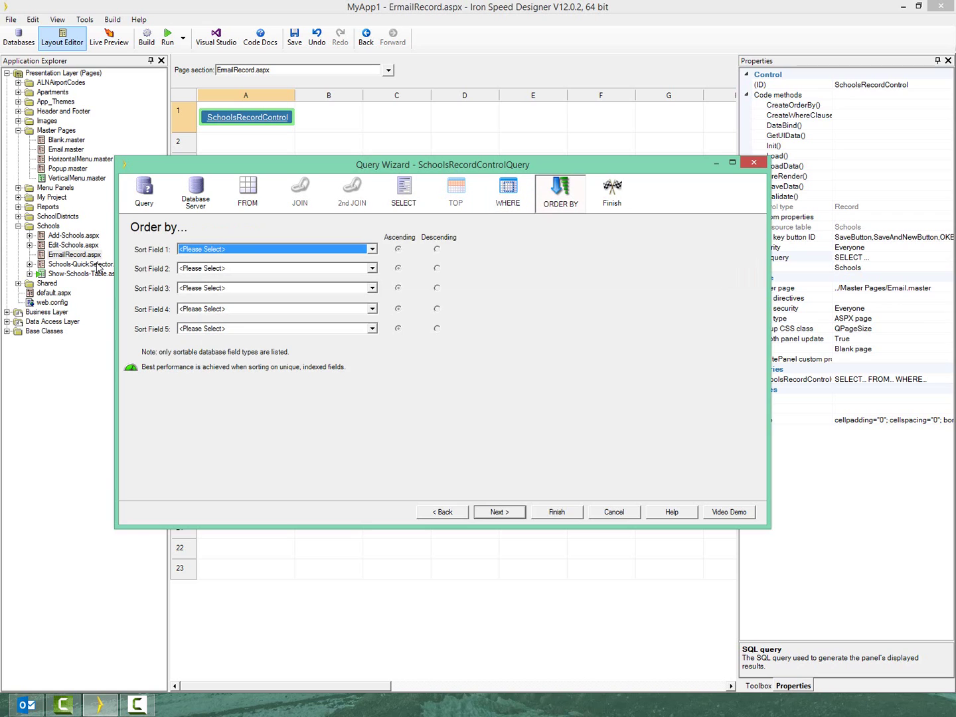
key("alt+f")
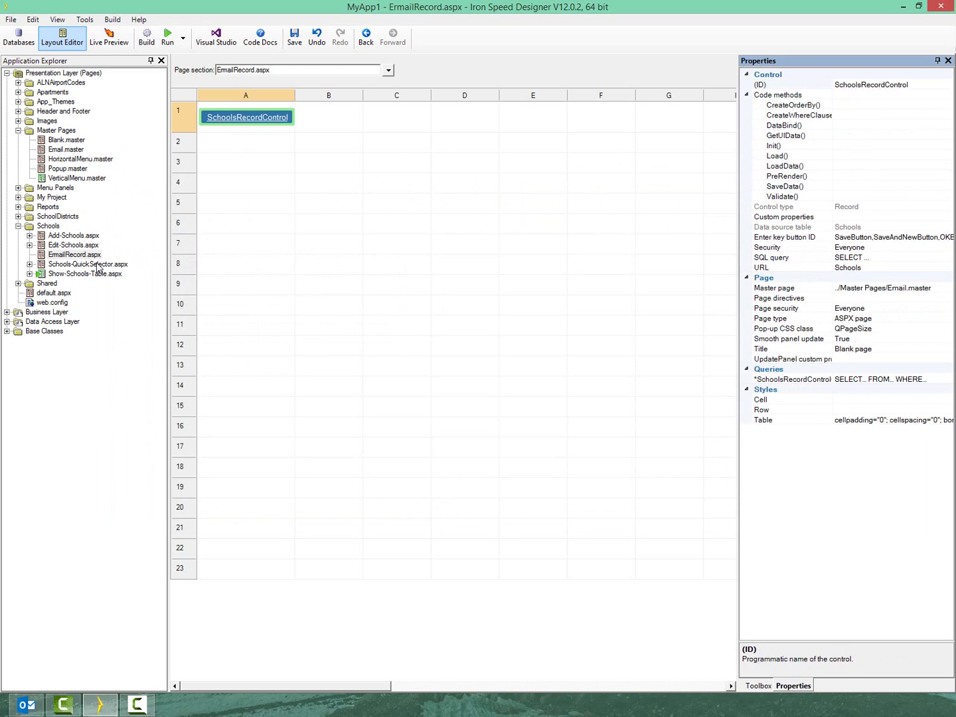
key("alt+Down")
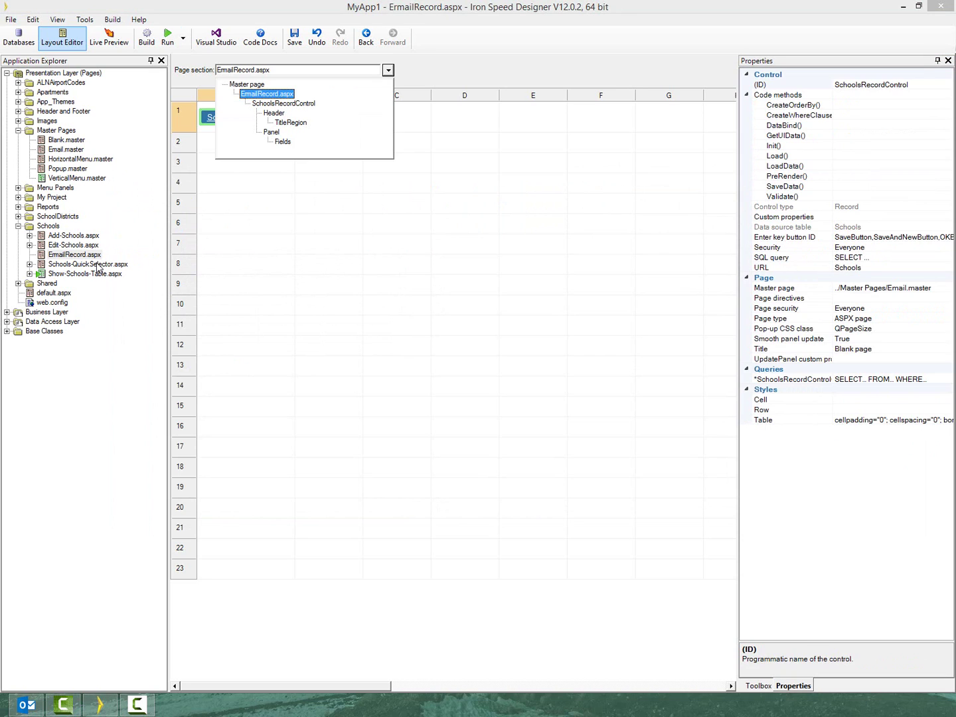
key("Down")
key("Down")
key("Down")
key("Down")
key("Down")
key("Return")
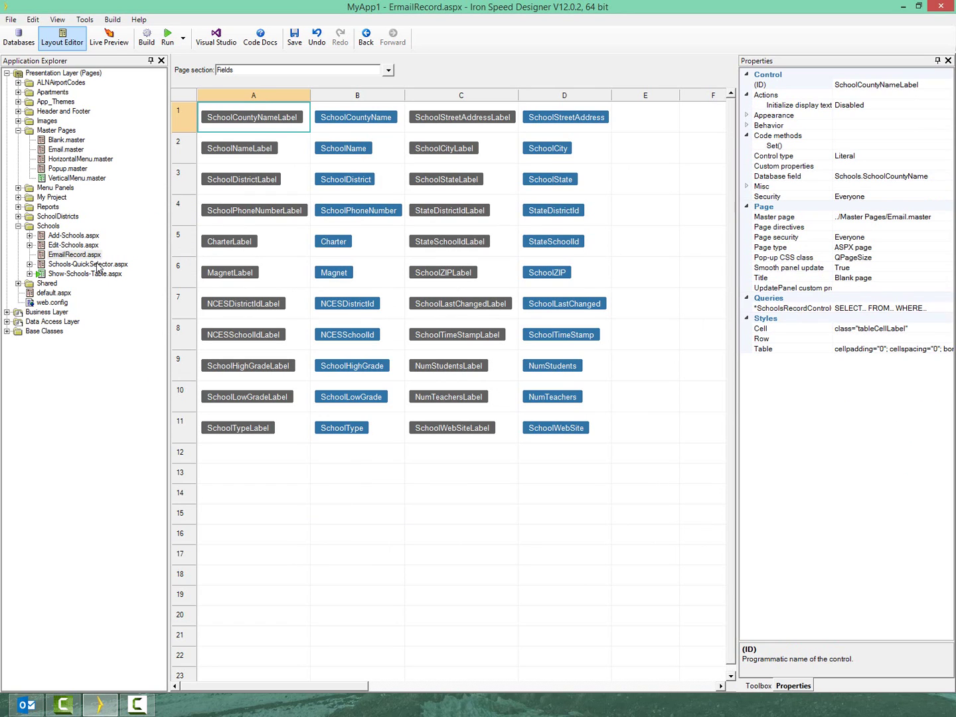
key("F6")
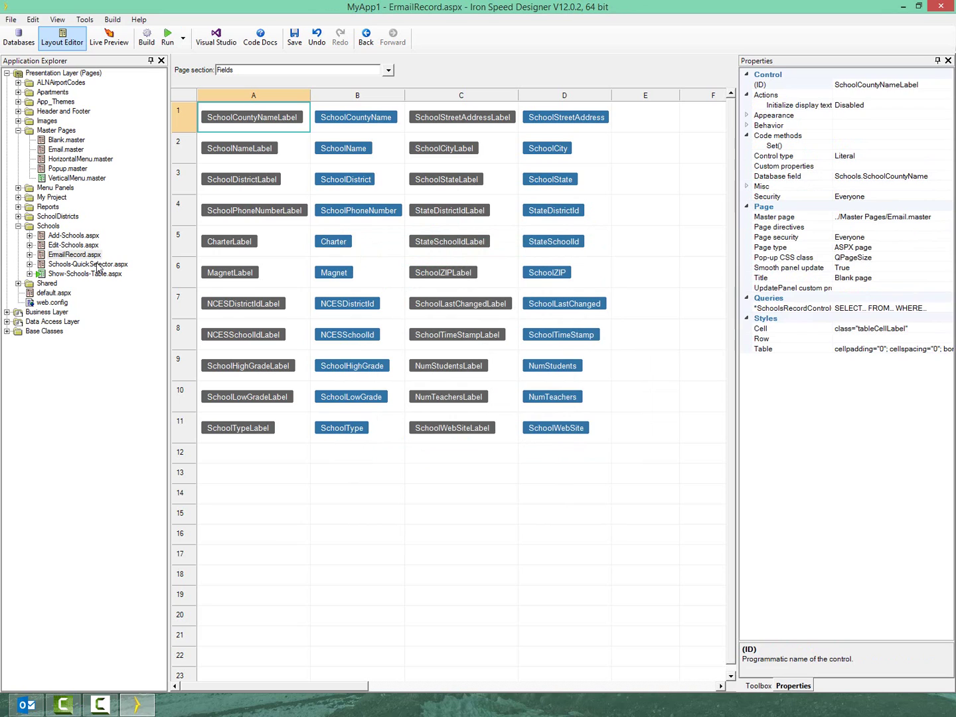
key("Up")
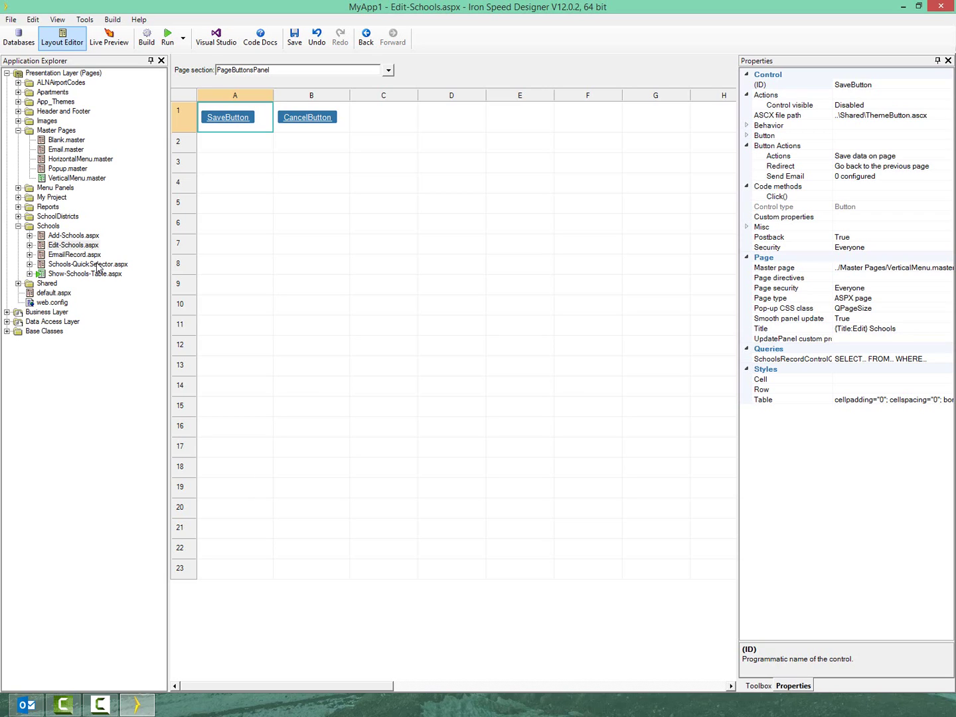
Switch the Edit-Schools page section to the PageButtons panel
key("alt+Down")
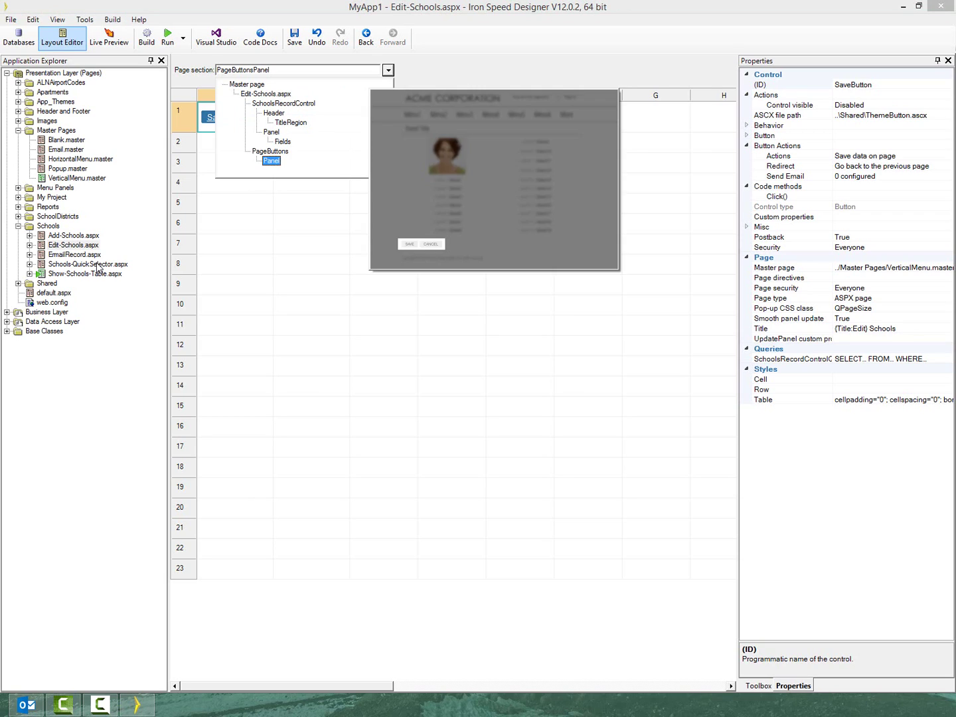
key("Return")
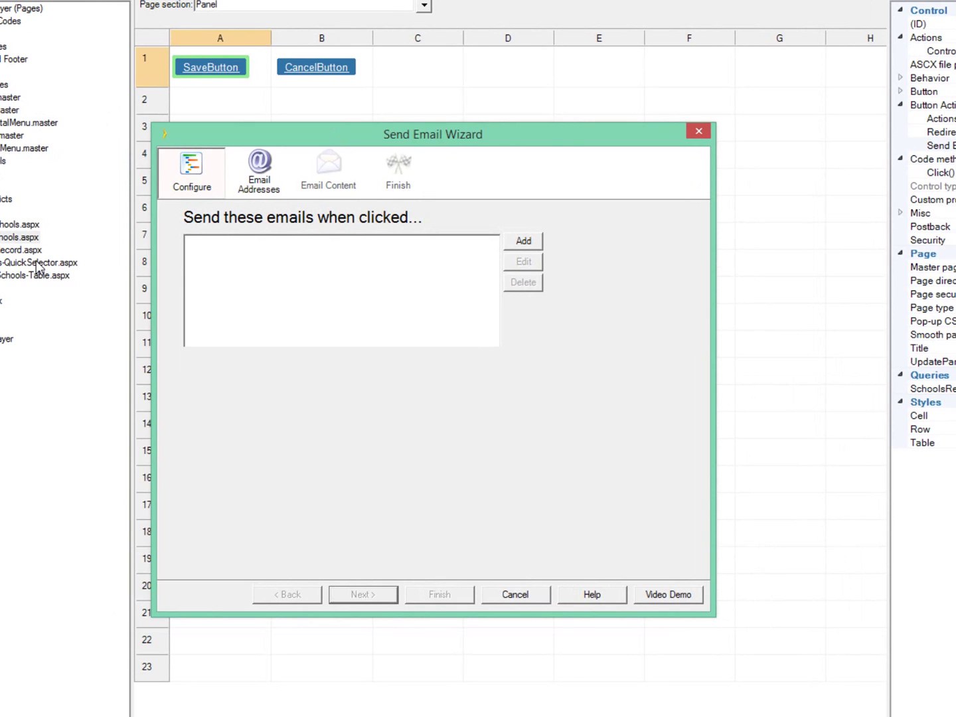
Set the sender to a constant notify e-mail address with display name Notify
key("Return")
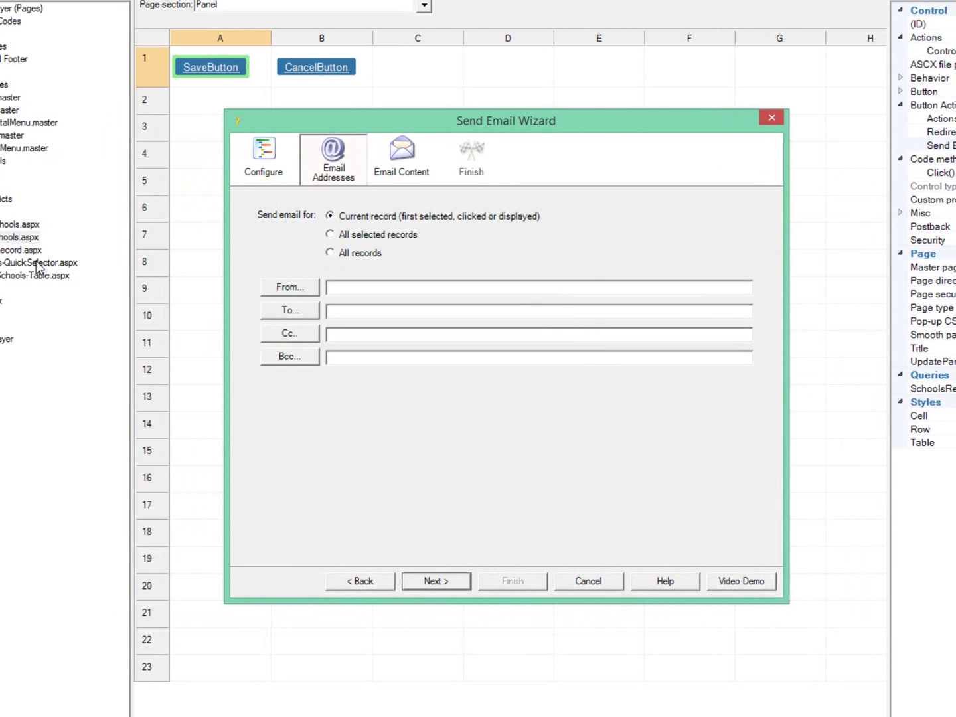
key("alt+f")
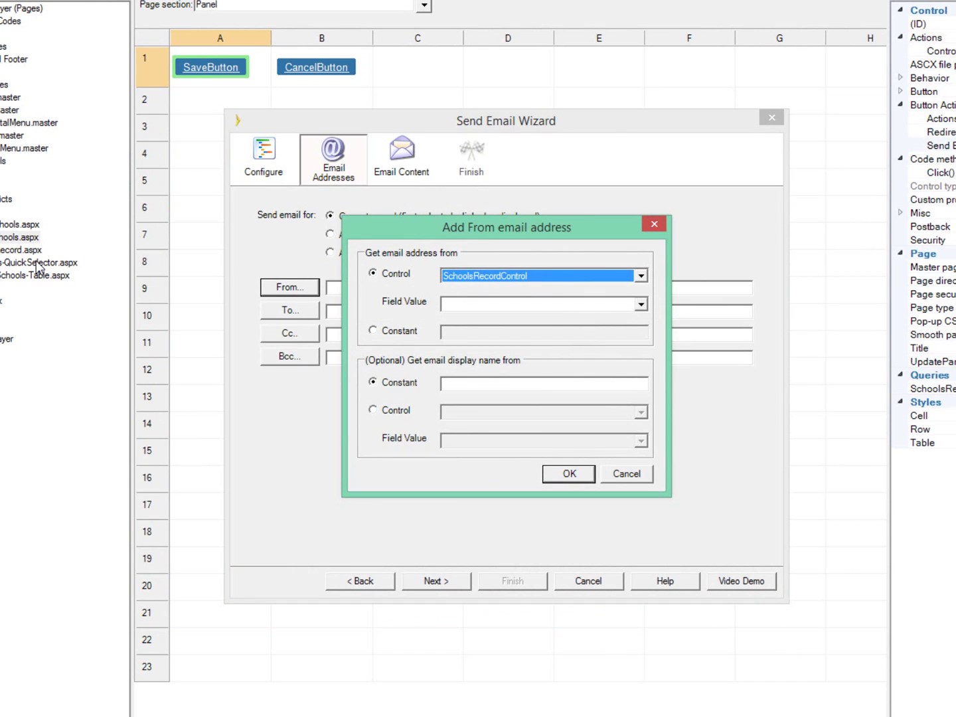
key("alt+n")
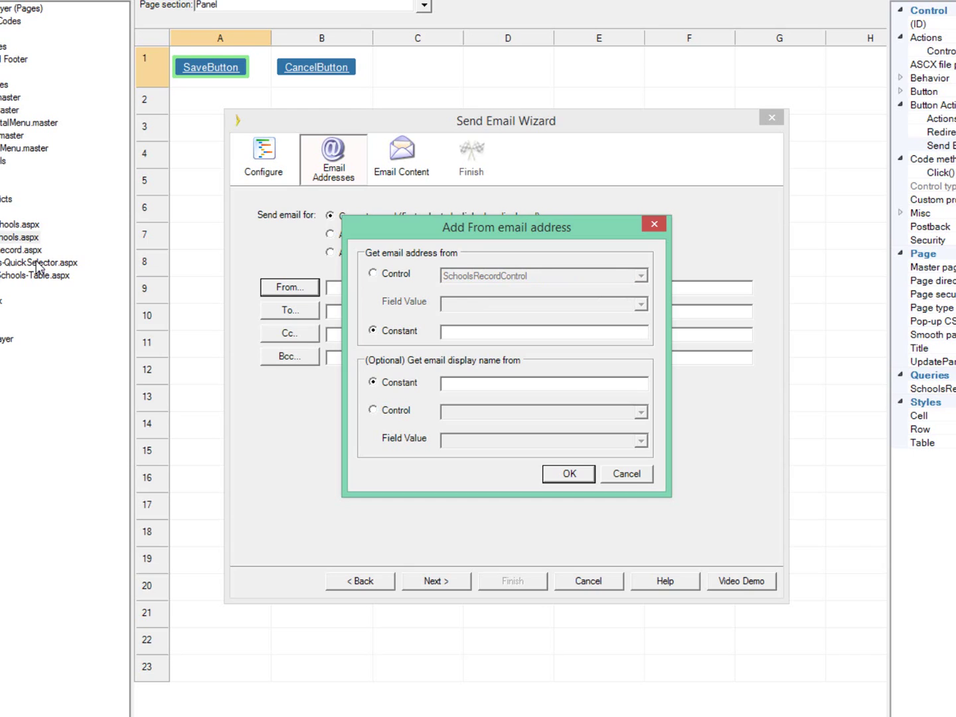
key("Tab")
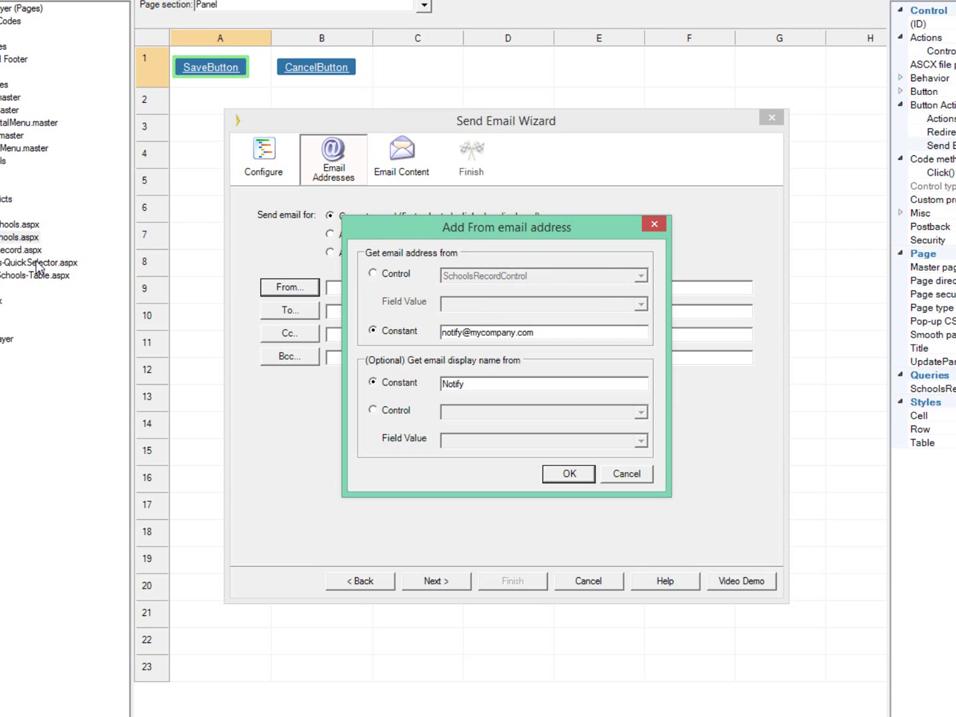
key("Return")
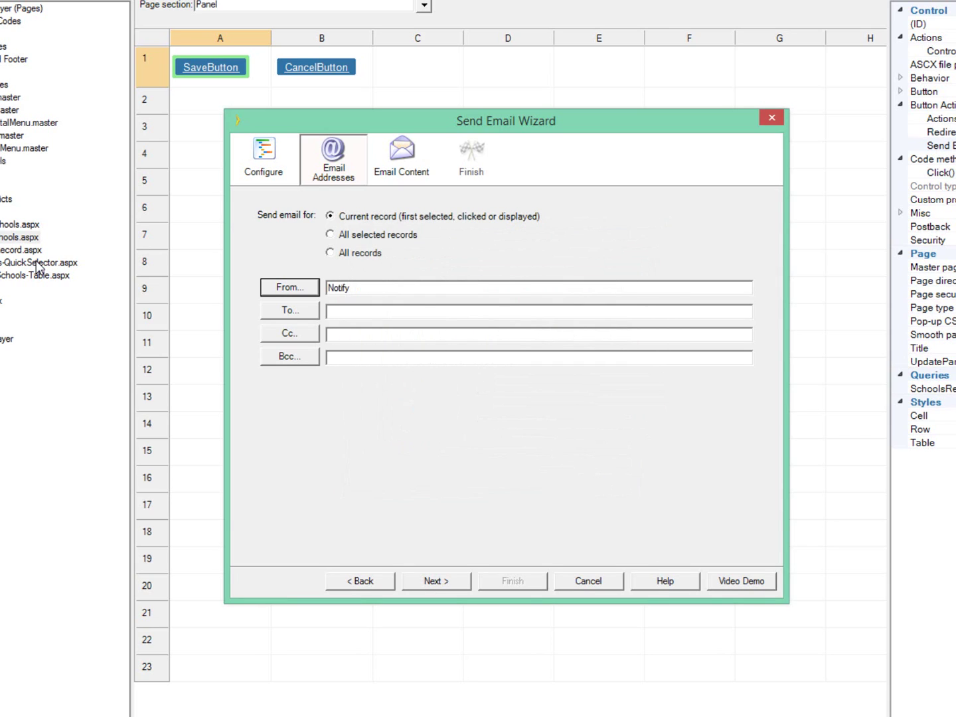
Set the recipient to a constant e-mail address
key("Tab")
key("Return")
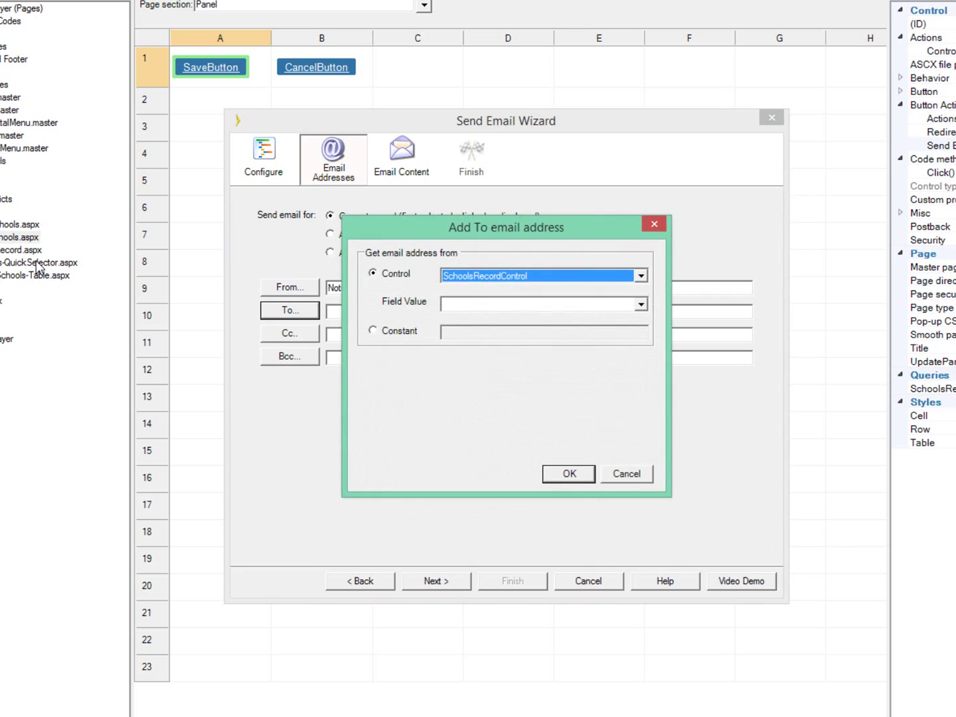
key("Tab")
key("Down")
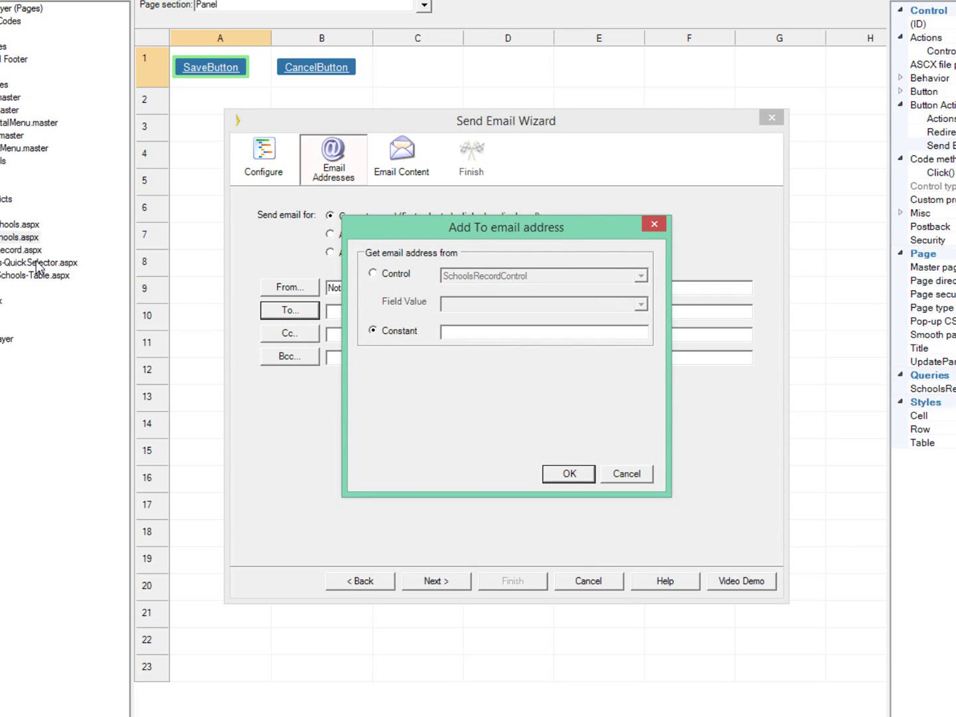
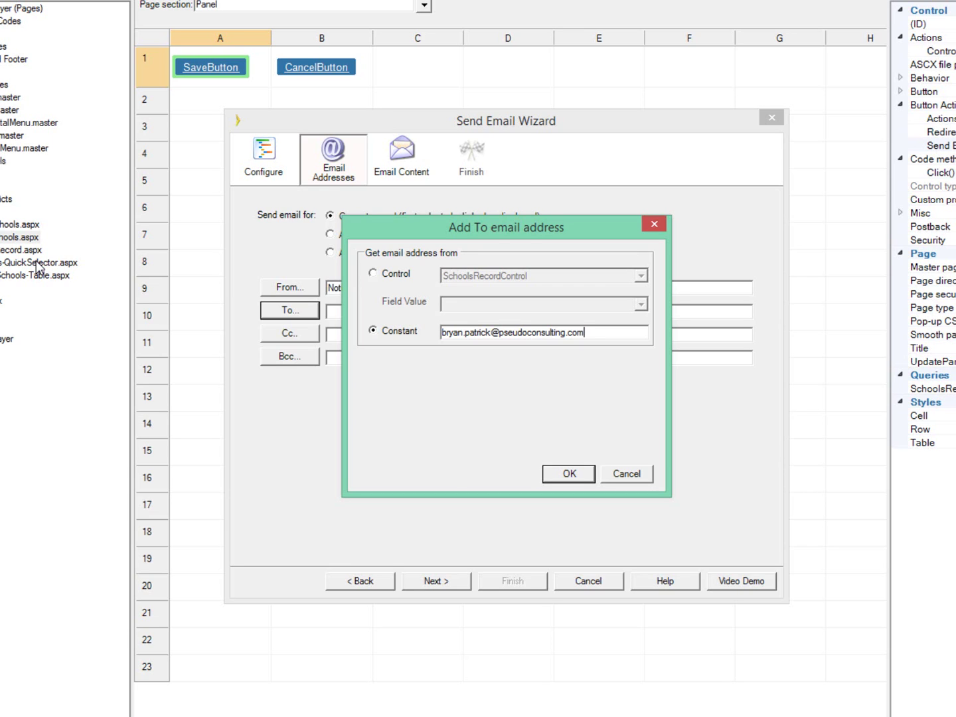
key("Return")
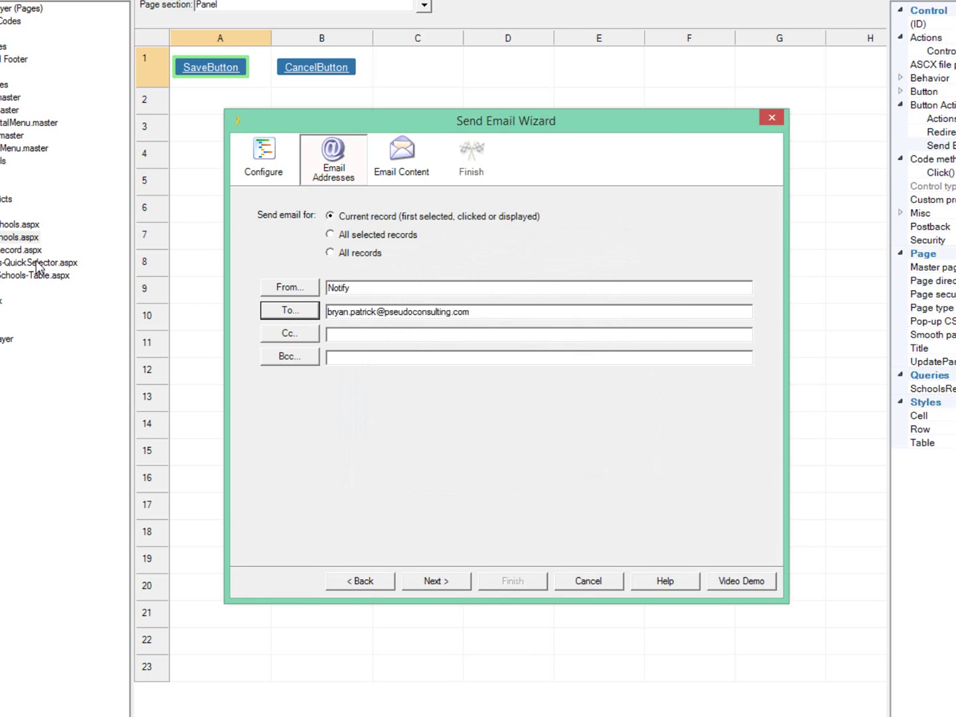
Set the email subject to 'A Record was modified' and keep the body as a Web page
key("alt+n")
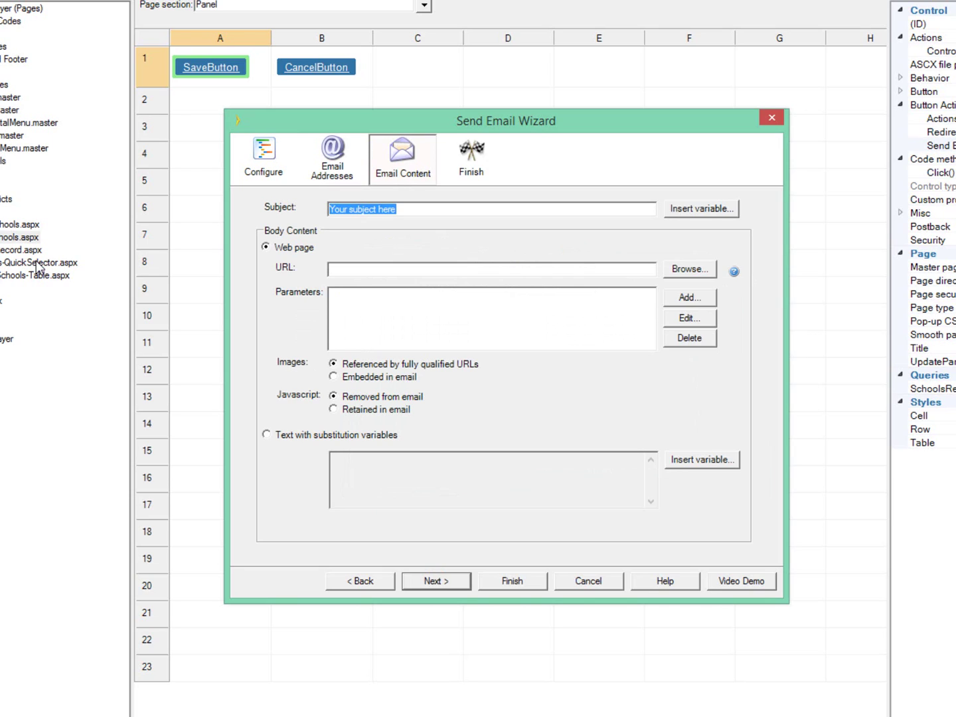
type("A Record was modified")
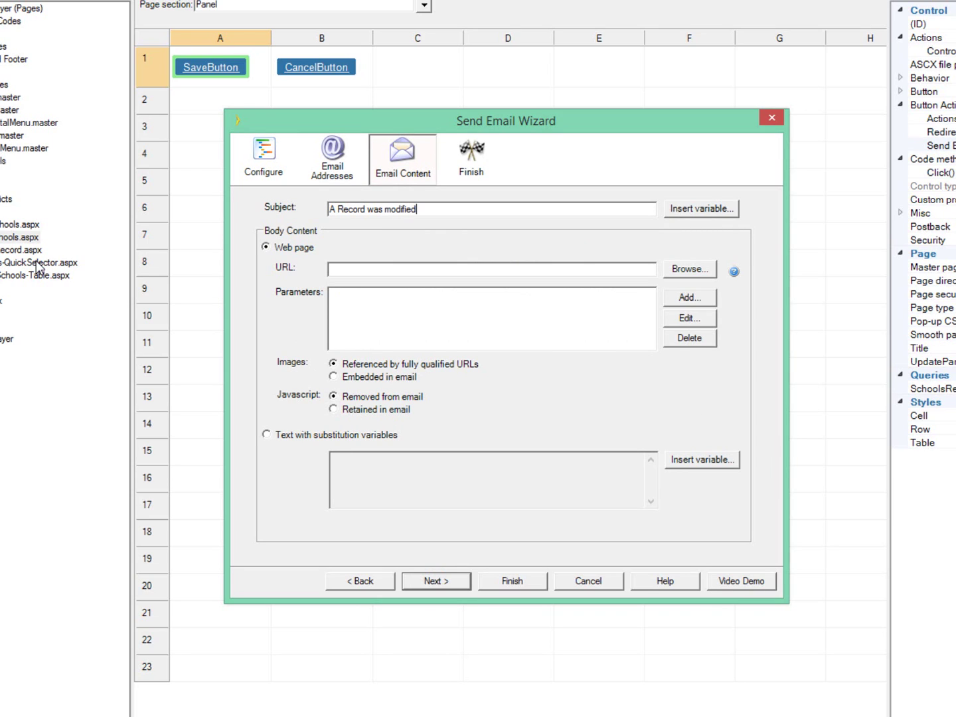
key("Tab")
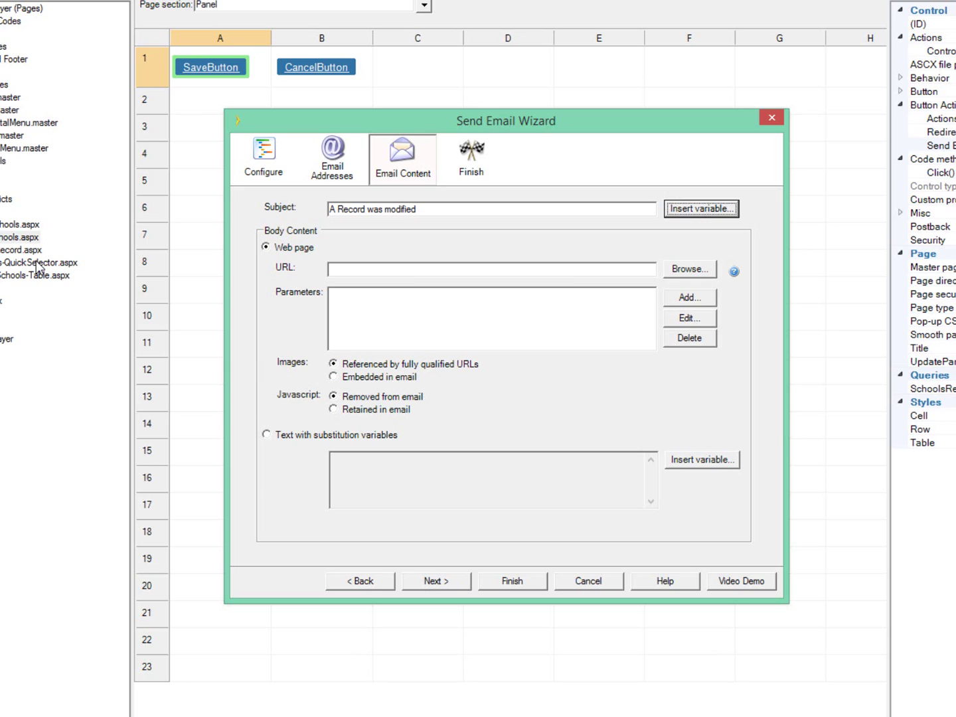
key("Tab")
key("space")
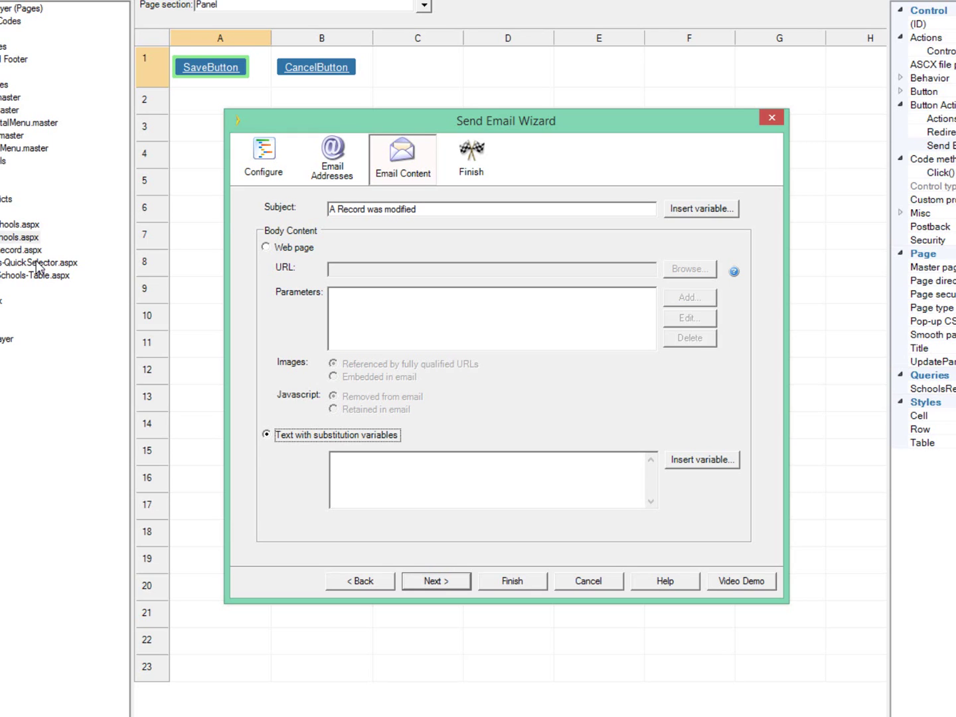
key("Up")
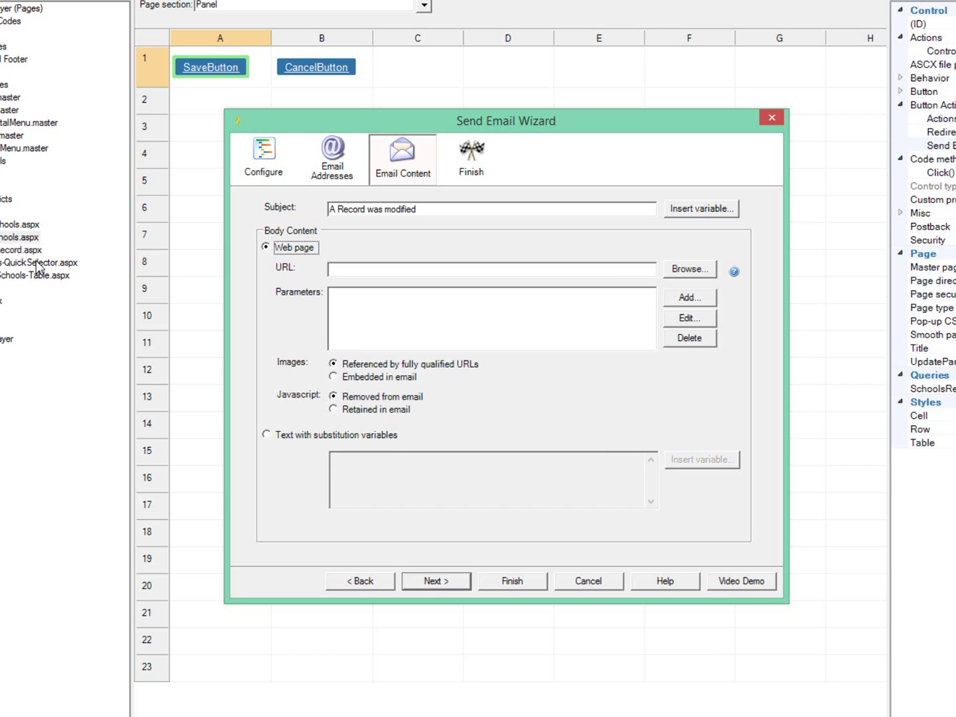
Choose Schools/EmailRecord.aspx as the email body page
left_click(689, 268)
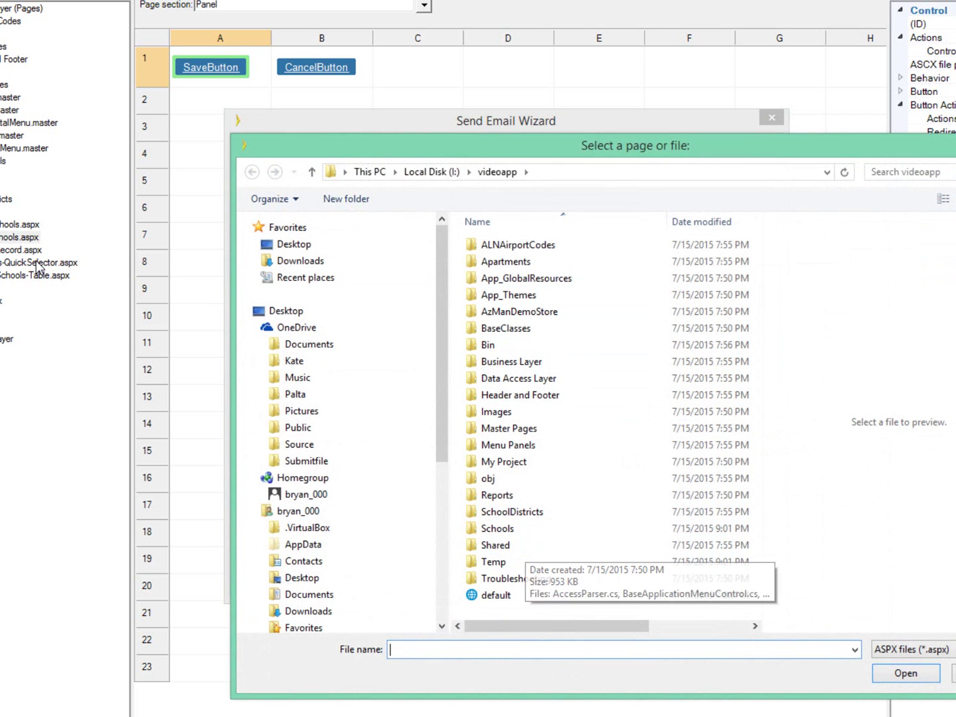
double_click(497, 529)
double_click(508, 279)
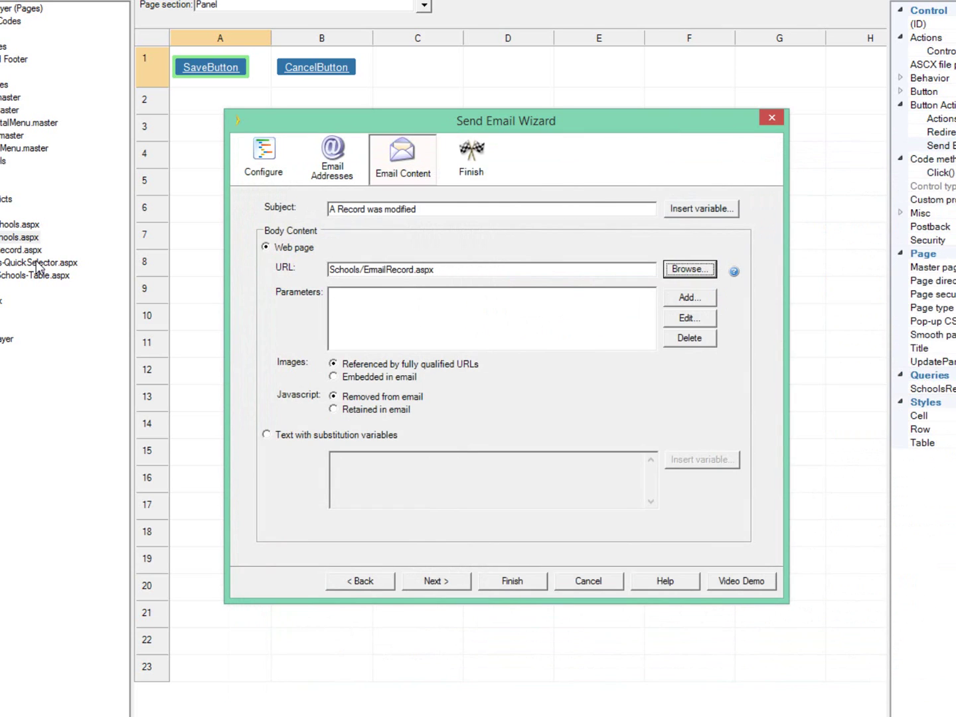
Add URL parameter Schools using the SchoolsRecordControl primary key, then finish the wizard
key("Tab")
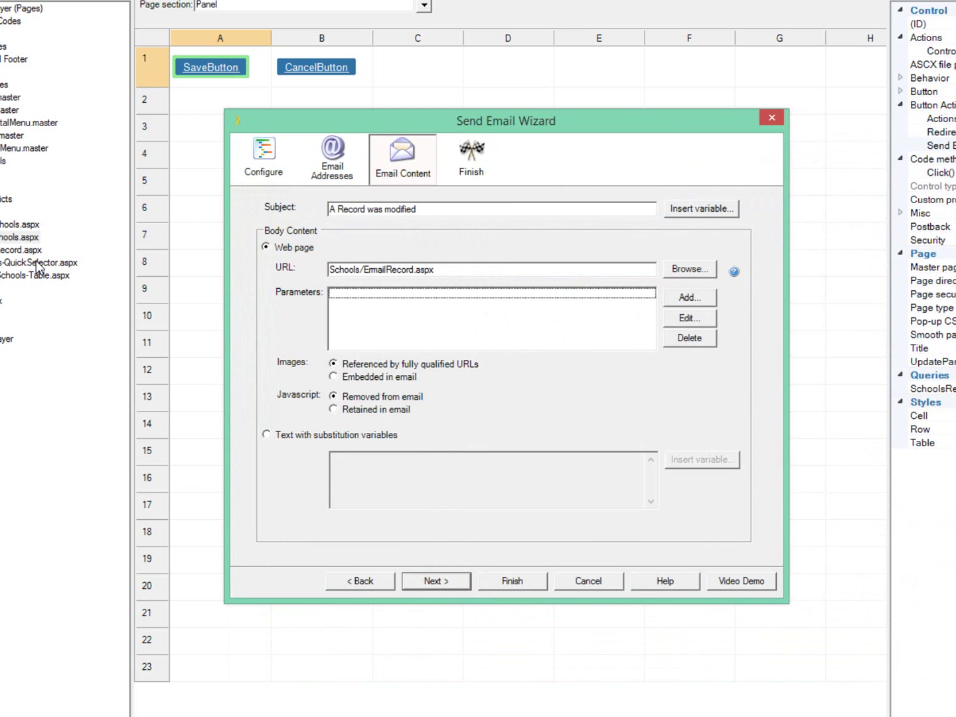
key("Tab")
key("Return")
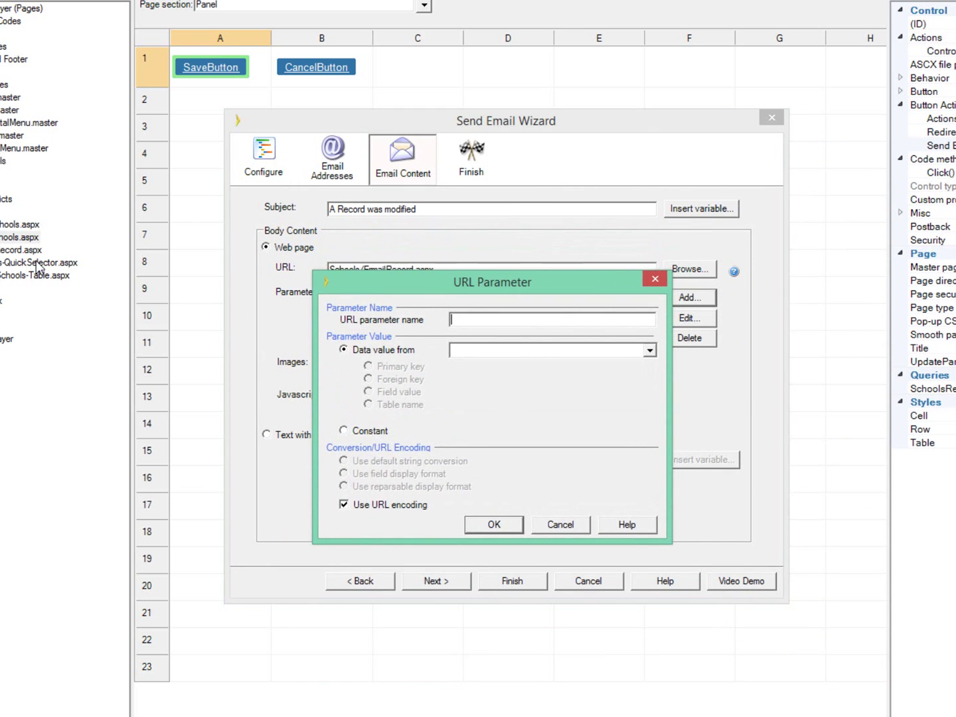
type("Schools")
left_click(650, 350)
left_click(517, 365)
left_click(368, 366)
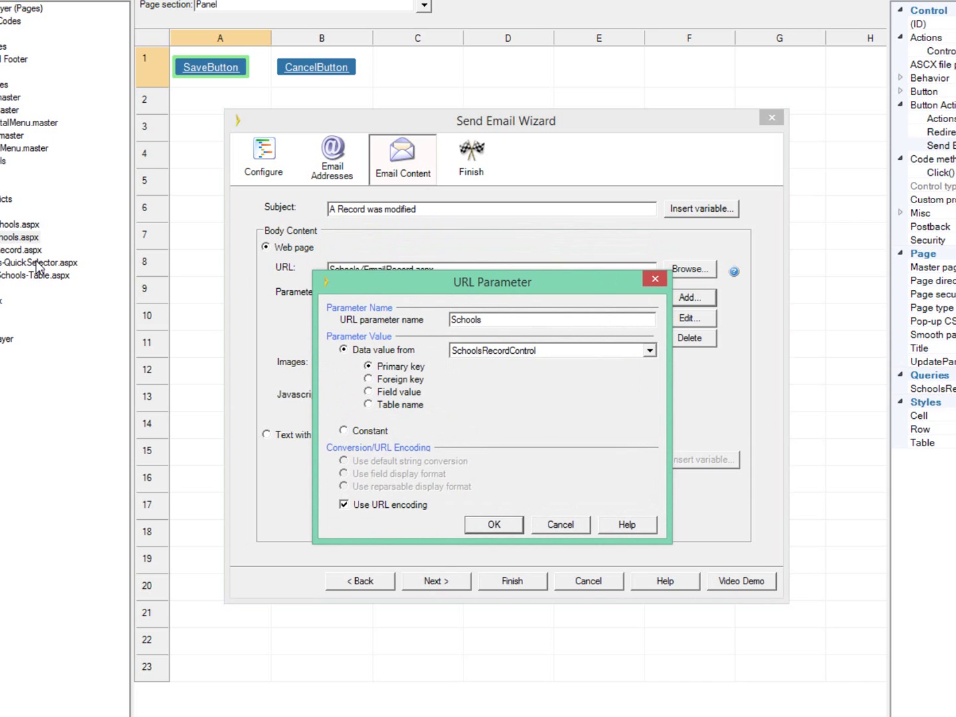
key("Return")
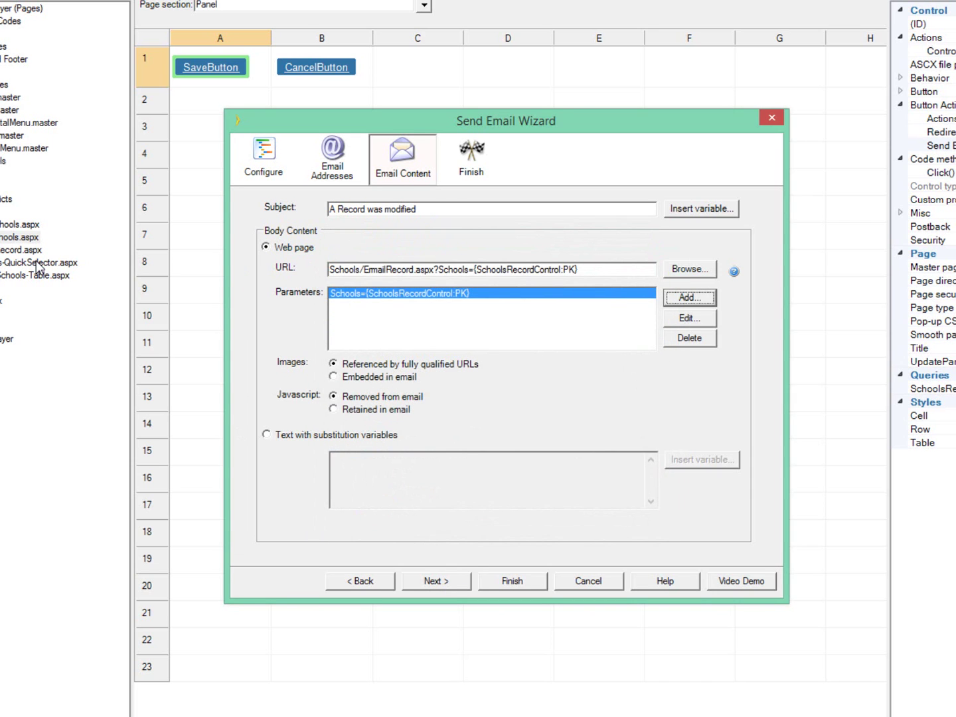
left_click(436, 581)
left_click(512, 581)
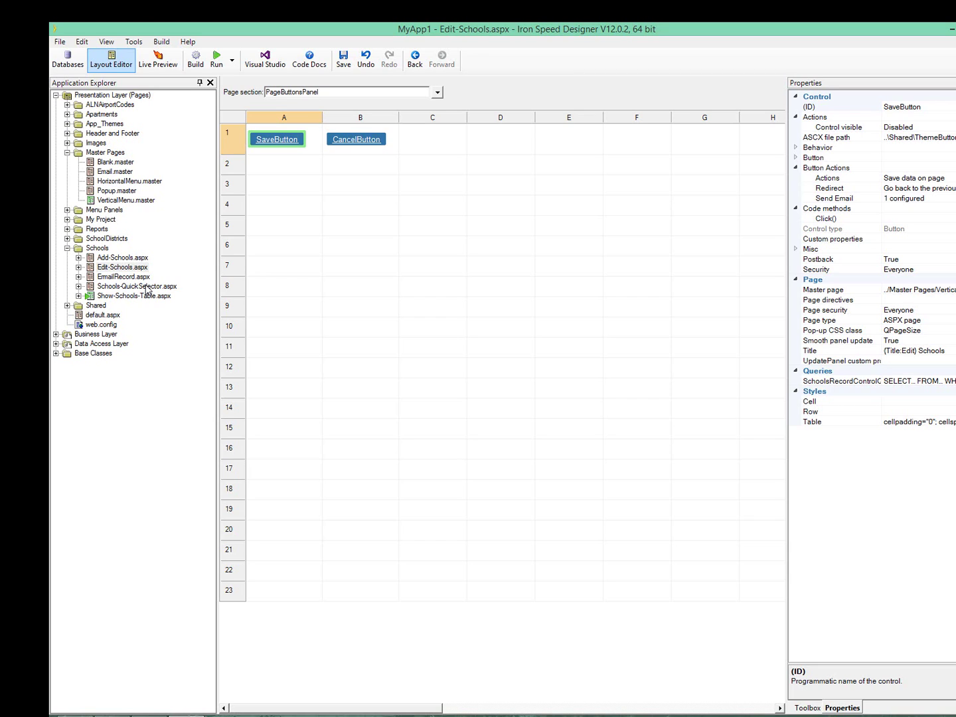
left_click(123, 257)
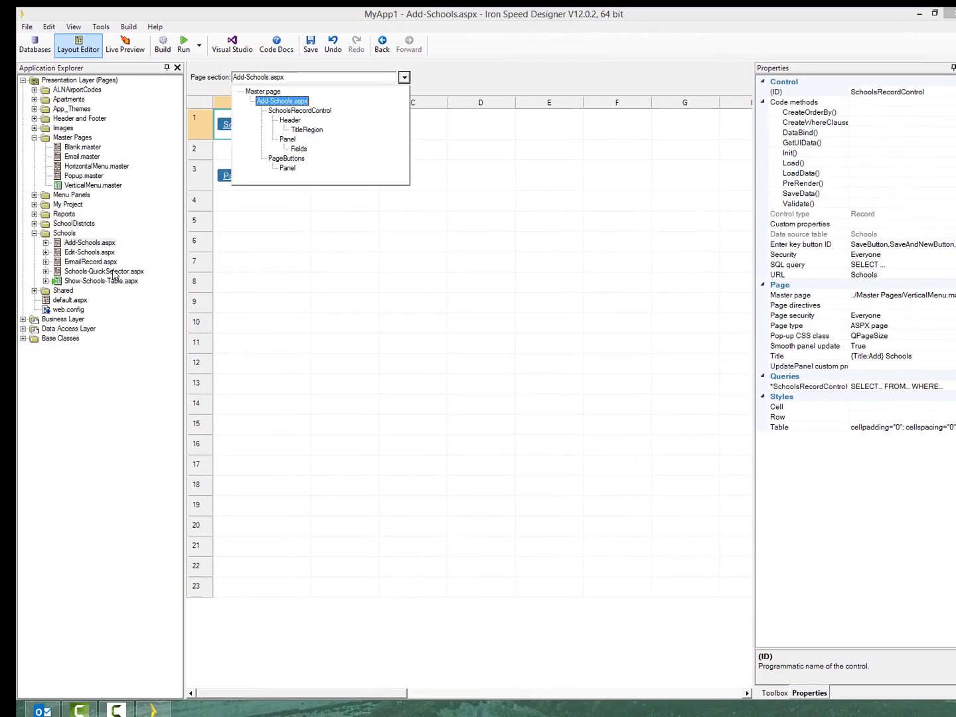
left_click(114, 264)
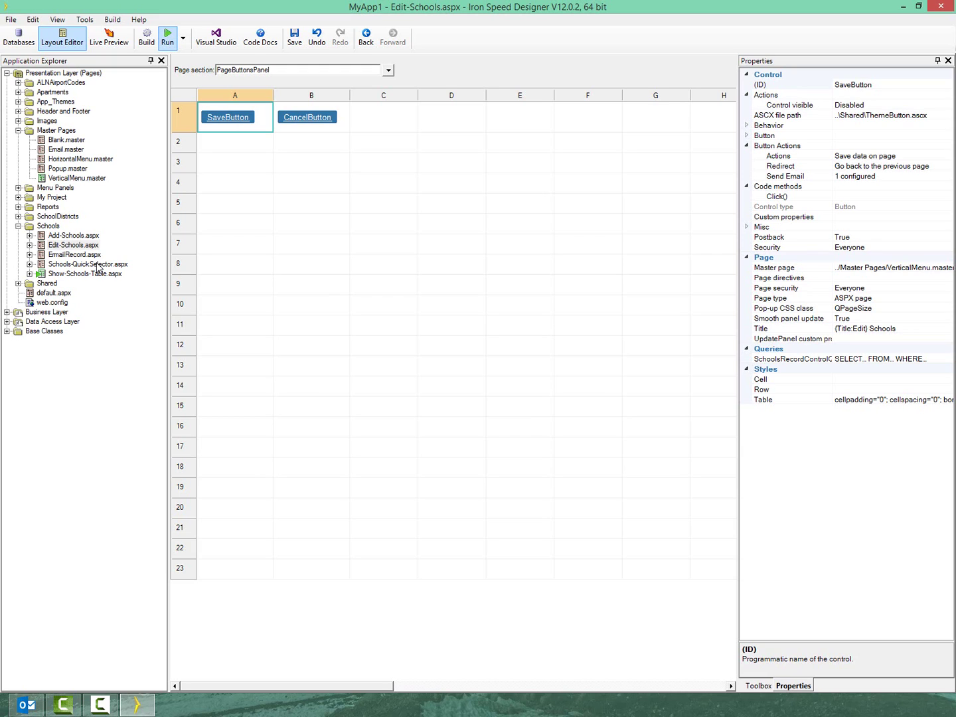
Run MyApp1, change A Maceo Smith New Tech H S's Magnet field to Yes, and save
left_click(167, 38)
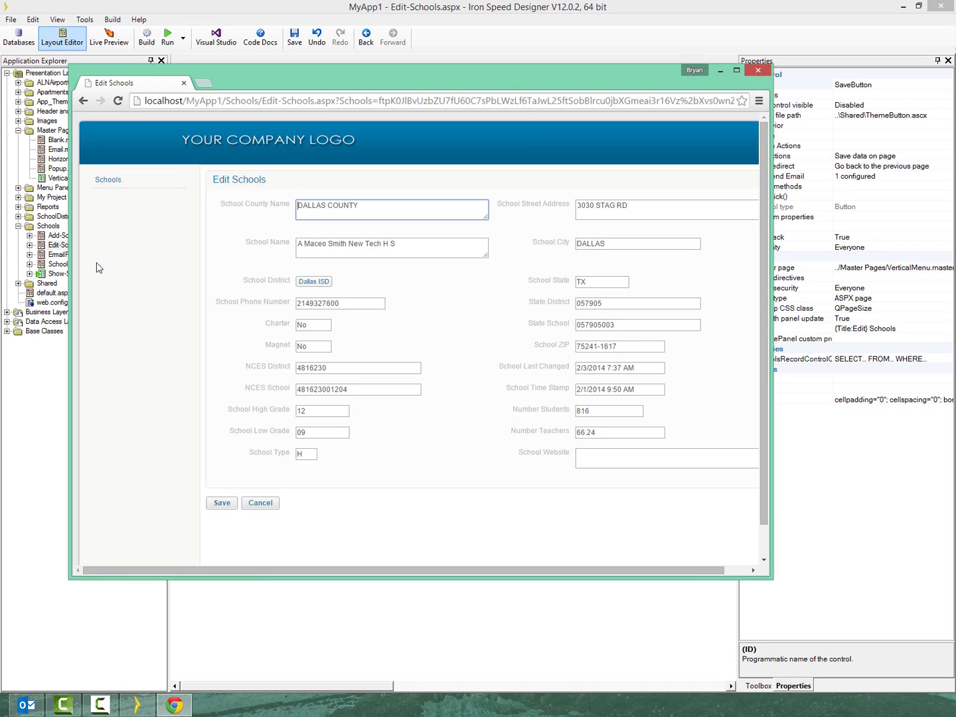
double_click(303, 346)
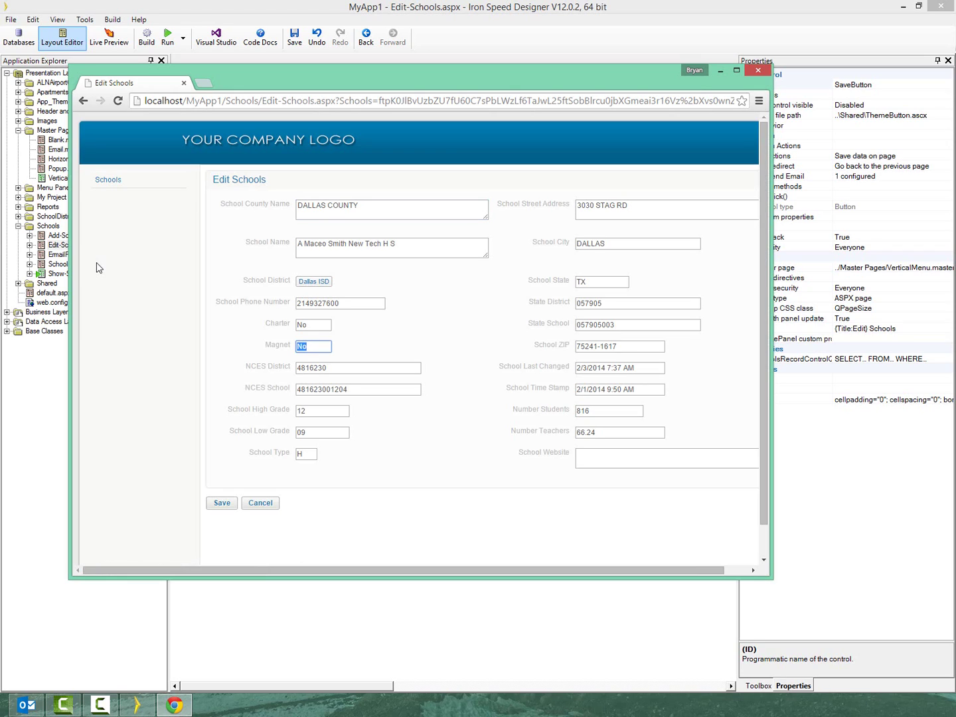
type("Yes")
left_click(98, 263)
key("Return")
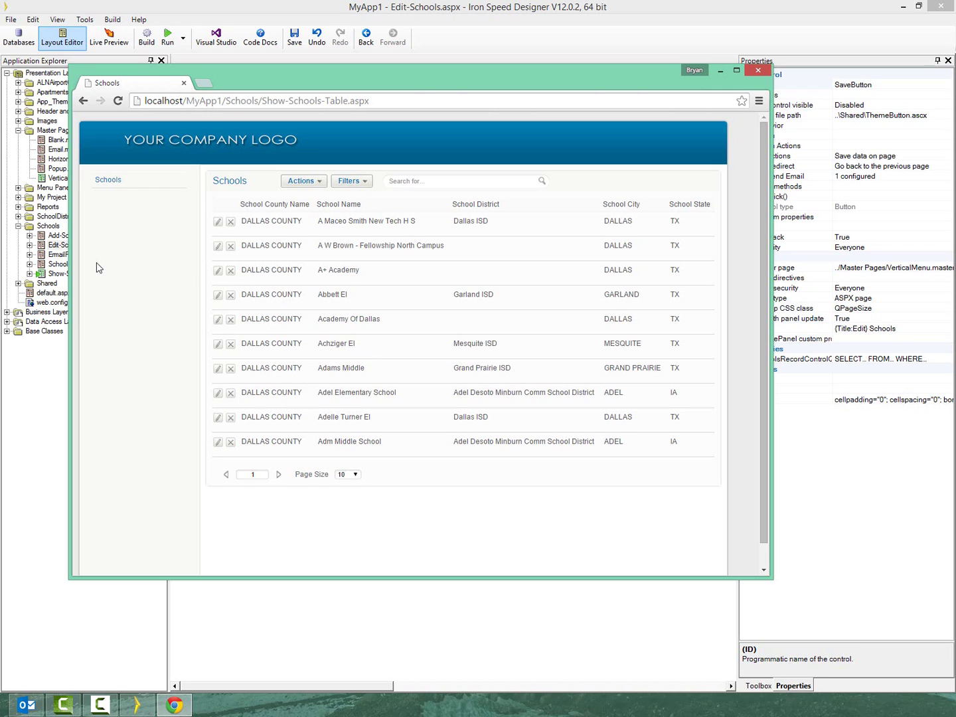
In Outlook, download the pictures in the 'A Record was modified' email from Notify
left_click(27, 705)
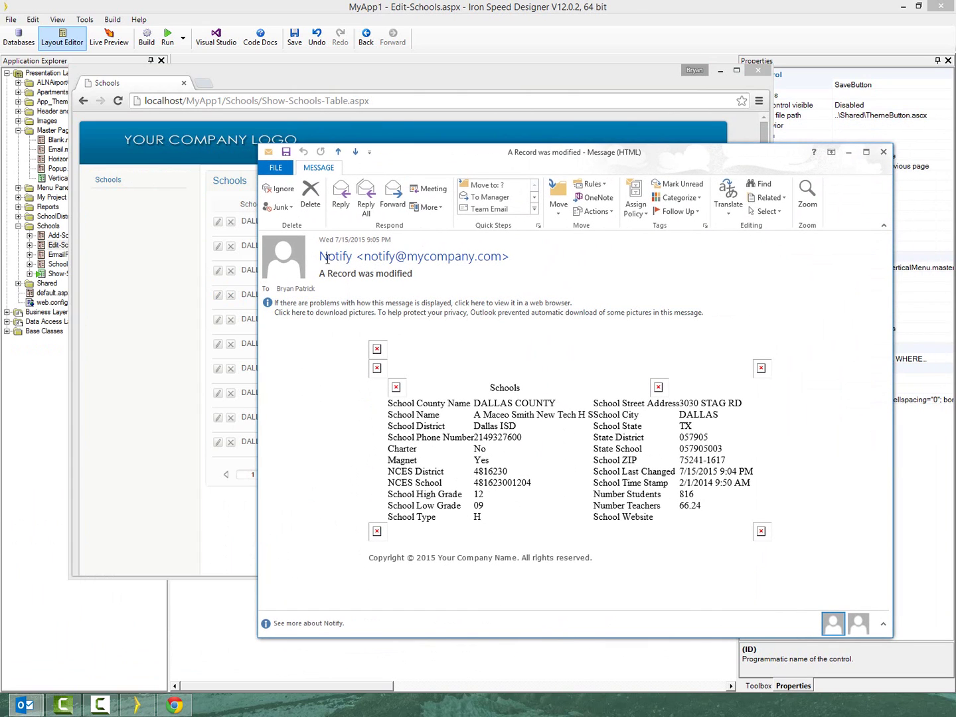
mouse_move(326, 260)
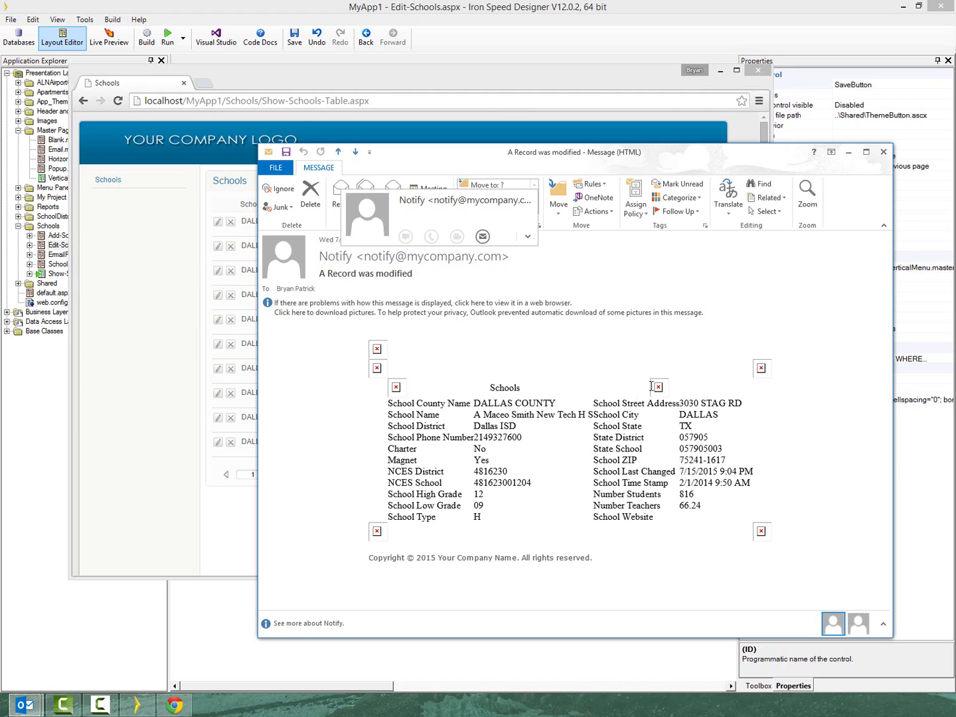
right_click(375, 351)
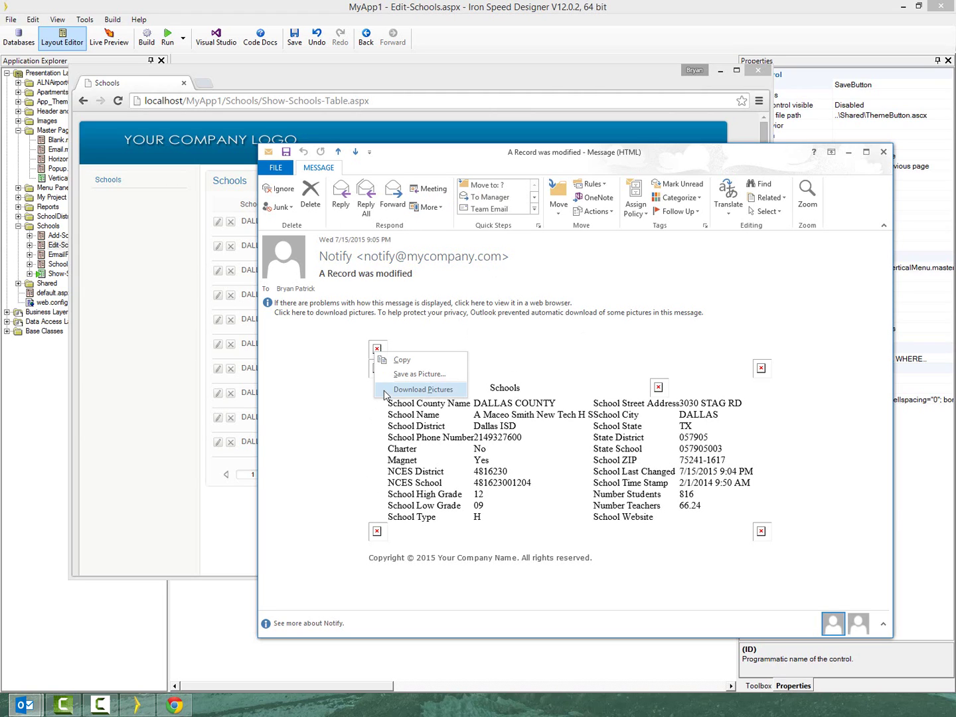
left_click(397, 391)
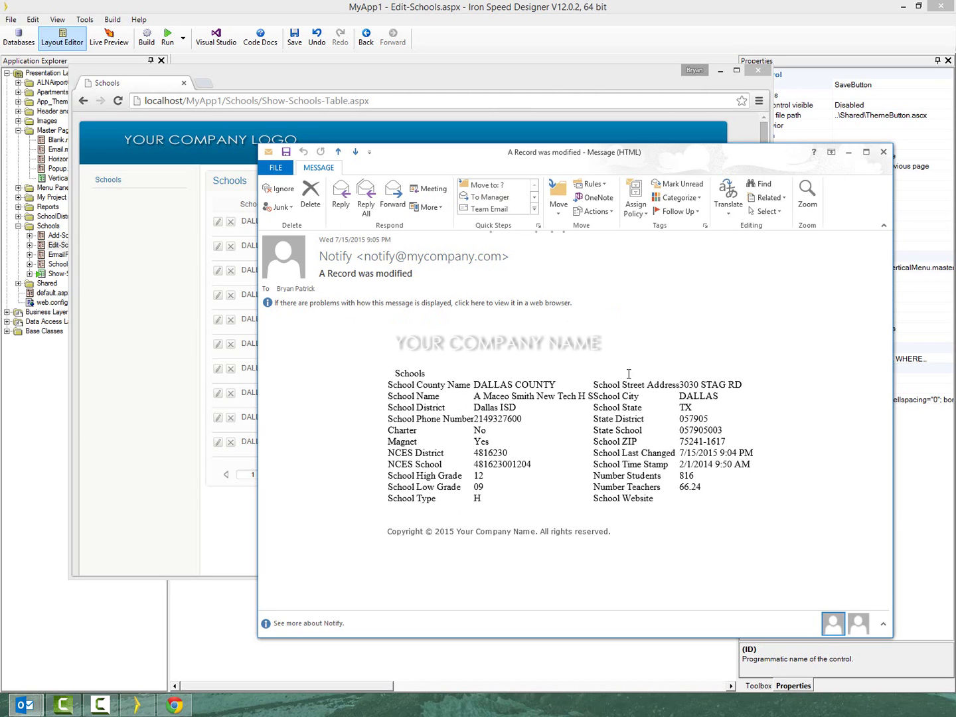